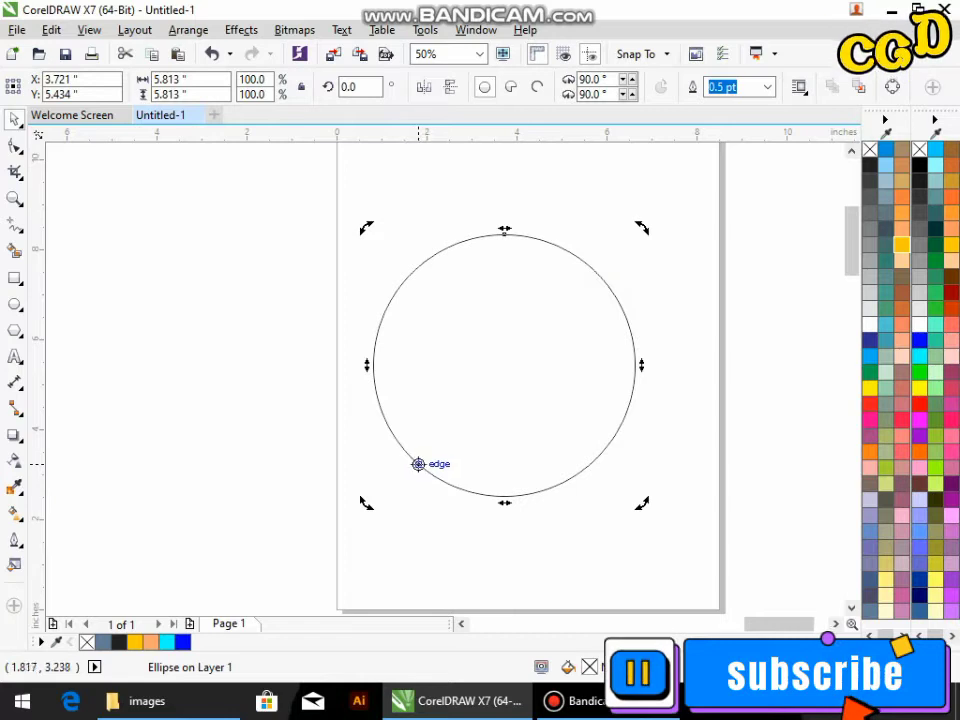
Copy the circle and paste a duplicate in place on top of it
left_click(51, 30)
left_click(81, 163)
left_click(51, 30)
left_click(81, 181)
Rotate the pasted circle about 20 degrees clockwise around the pivot on the original circle's lower-left edge
left_click(688, 287)
left_click(621, 304)
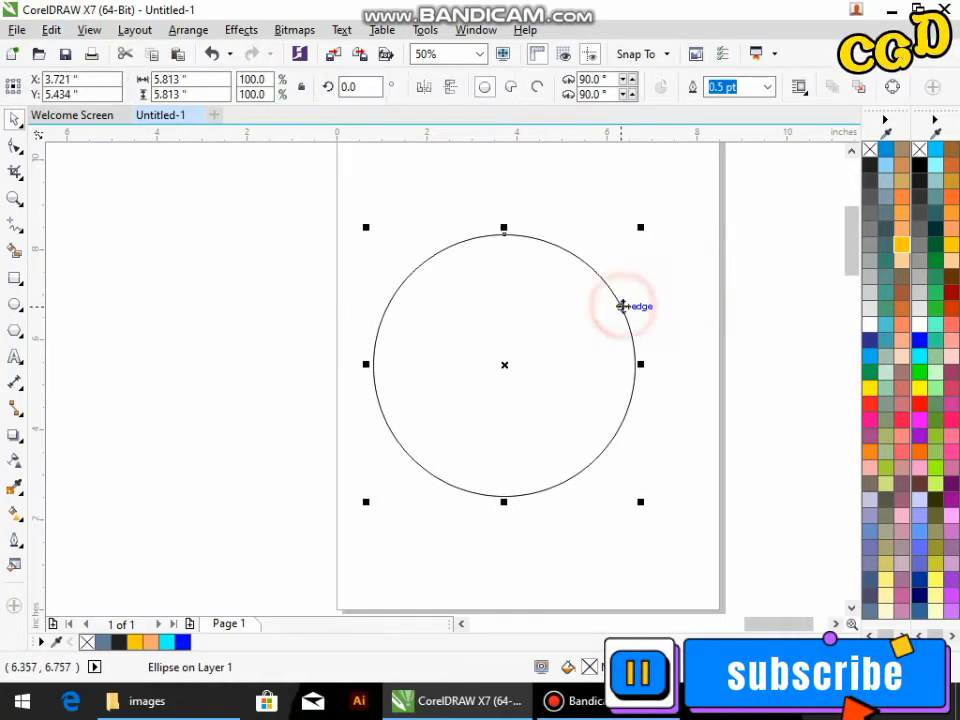
left_click(622, 305)
left_click_drag(642, 232, 694, 336)
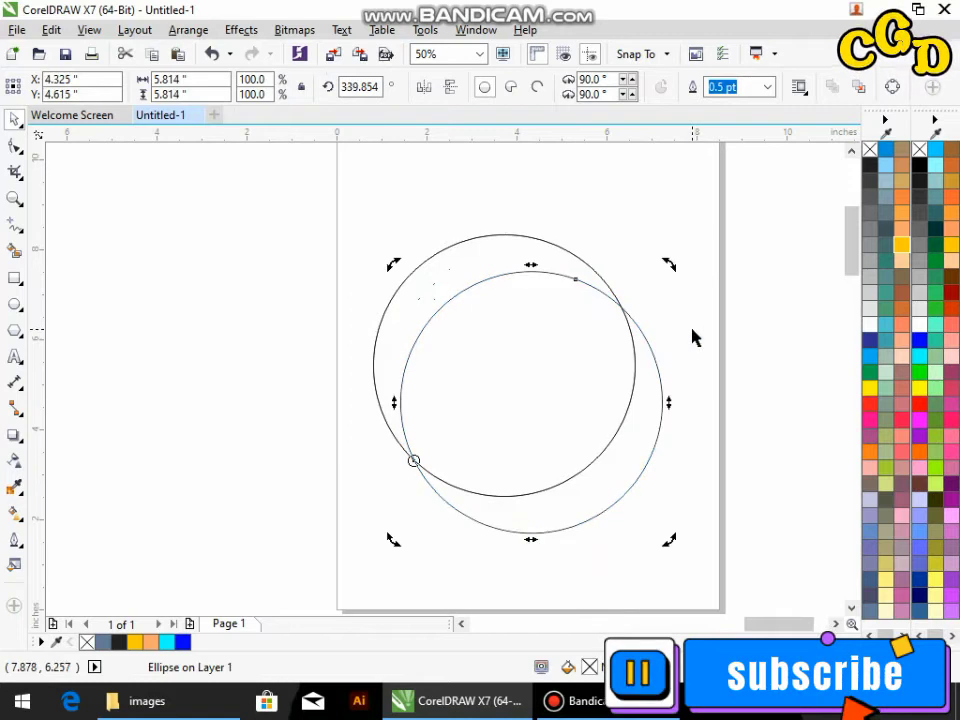
Repeat the rotated duplication until the circles complete a full ring around the shared pivot point
key("ctrl+r")
key("ctrl+r")
key("ctrl+r")
key("ctrl+r")
key("ctrl+r")
key("ctrl+r")
key("ctrl+r")
key("ctrl+r")
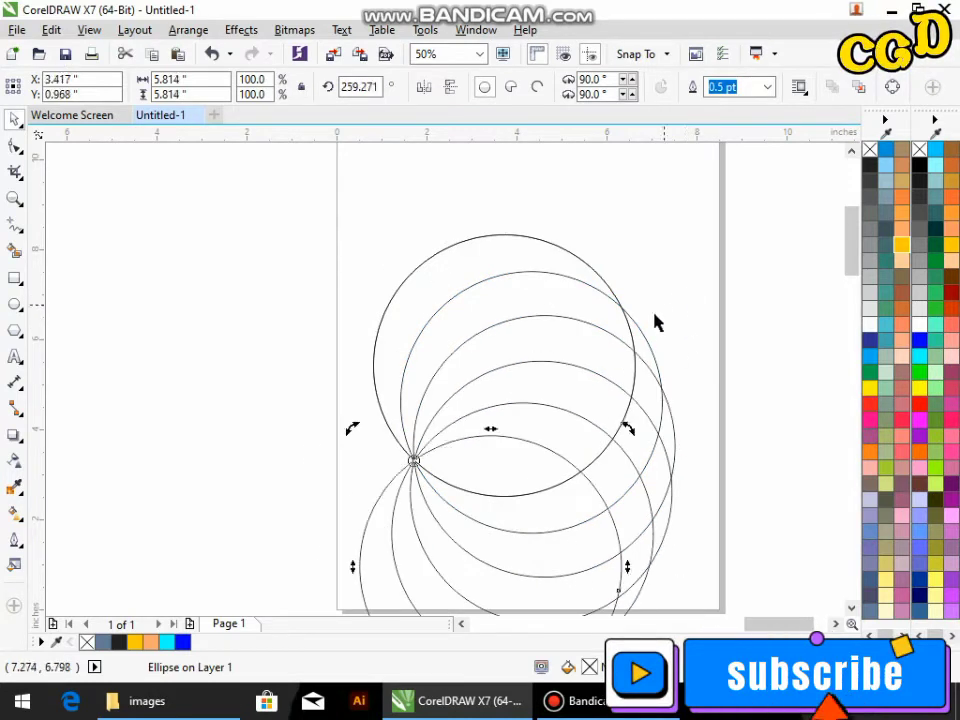
key("ctrl+r")
key("ctrl+r")
key("ctrl+r")
key("ctrl+r")
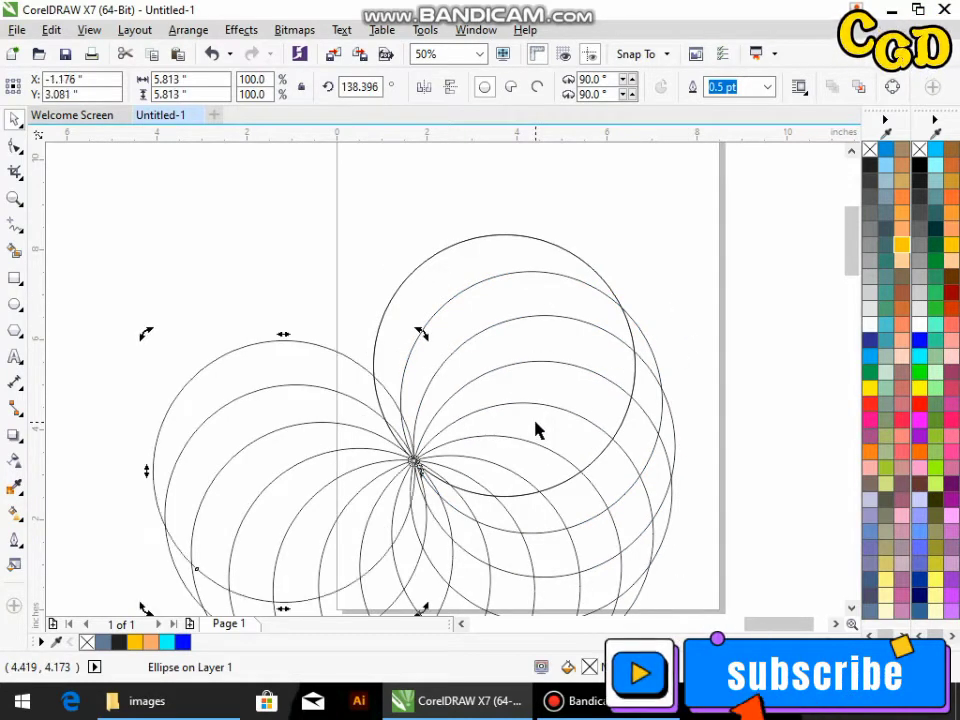
key("ctrl+r")
key("ctrl+r")
key("ctrl+r")
key("ctrl+r")
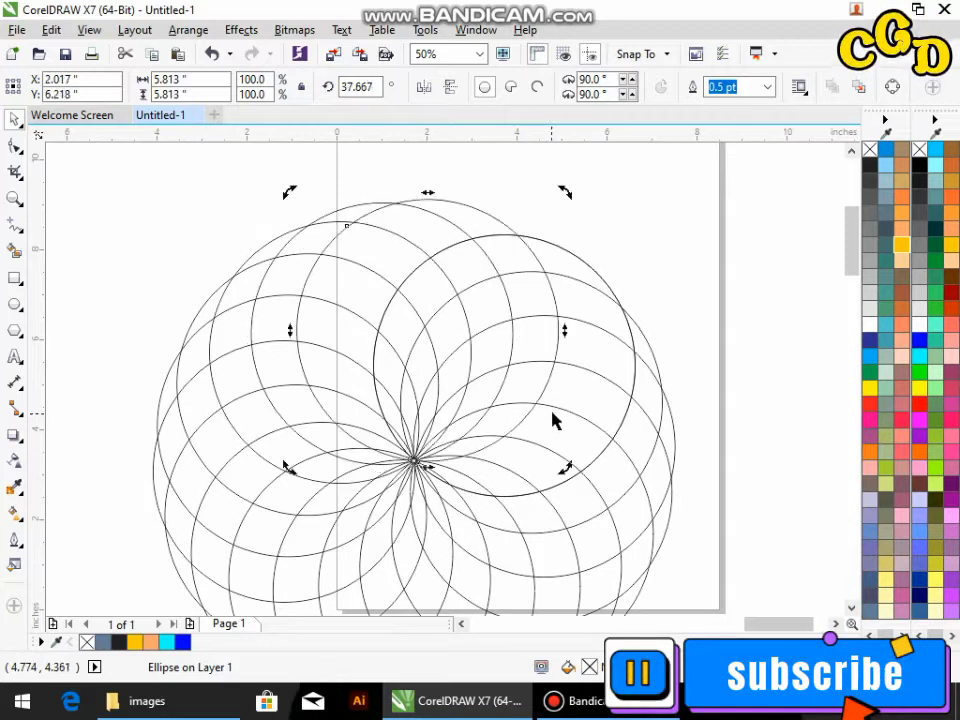
scroll(394, 475, "up", 2)
scroll(392, 437, "down", 2)
scroll(463, 289, "up", 2)
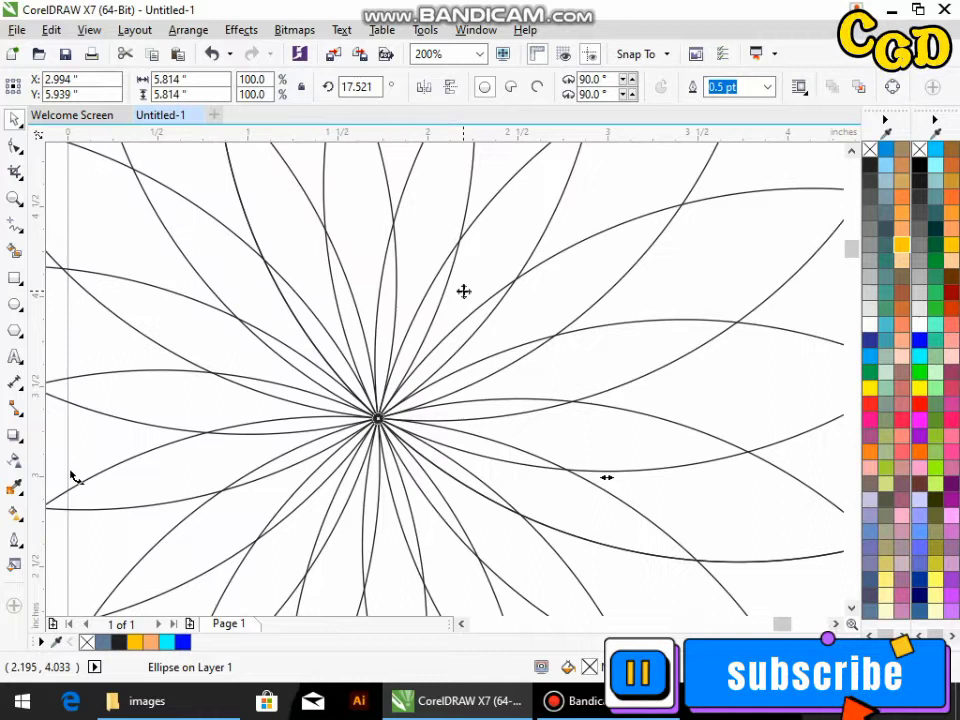
scroll(463, 289, "down", 3)
scroll(484, 217, "up", 1)
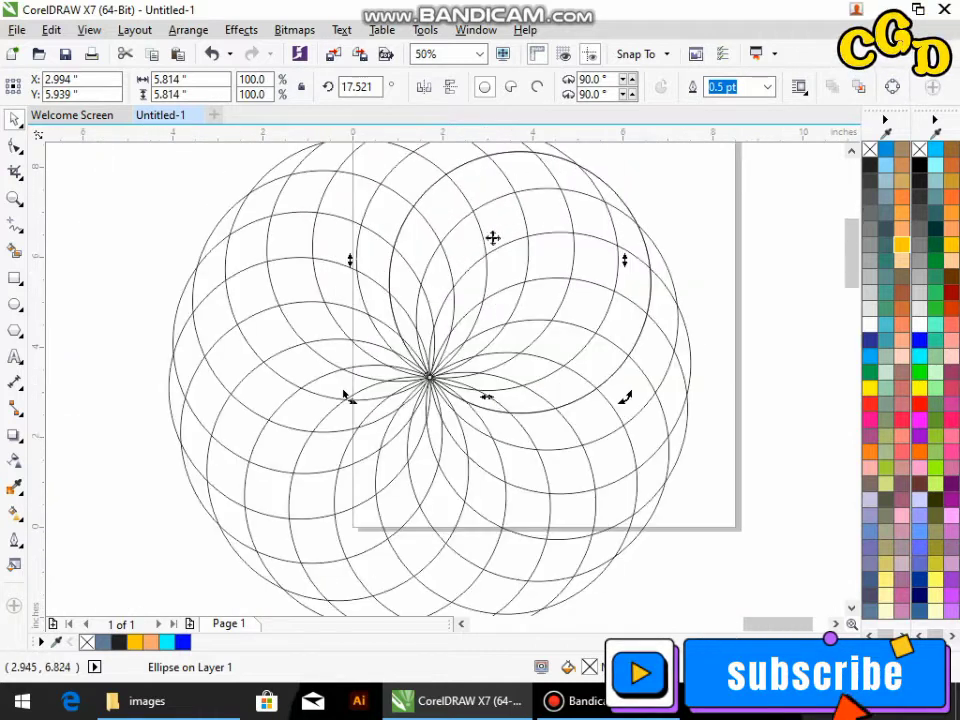
Deselect the circles and Smart Fill the upper-right crescent of cells in slate blue with a 0.5 pt black outline
left_click(738, 298)
left_click(14, 250)
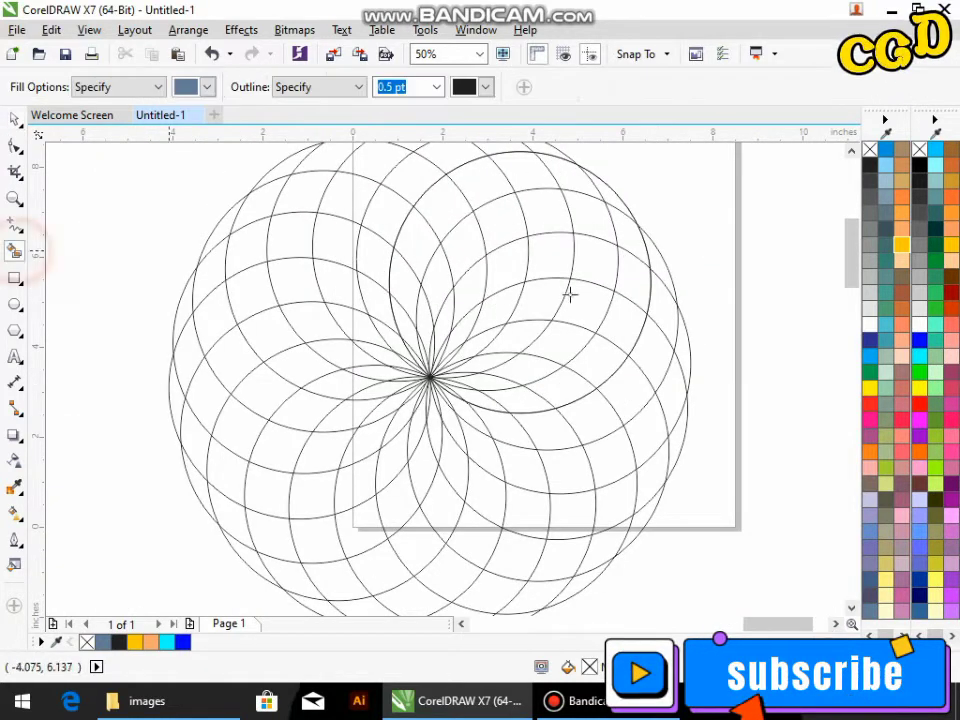
scroll(479, 295, "up", 1)
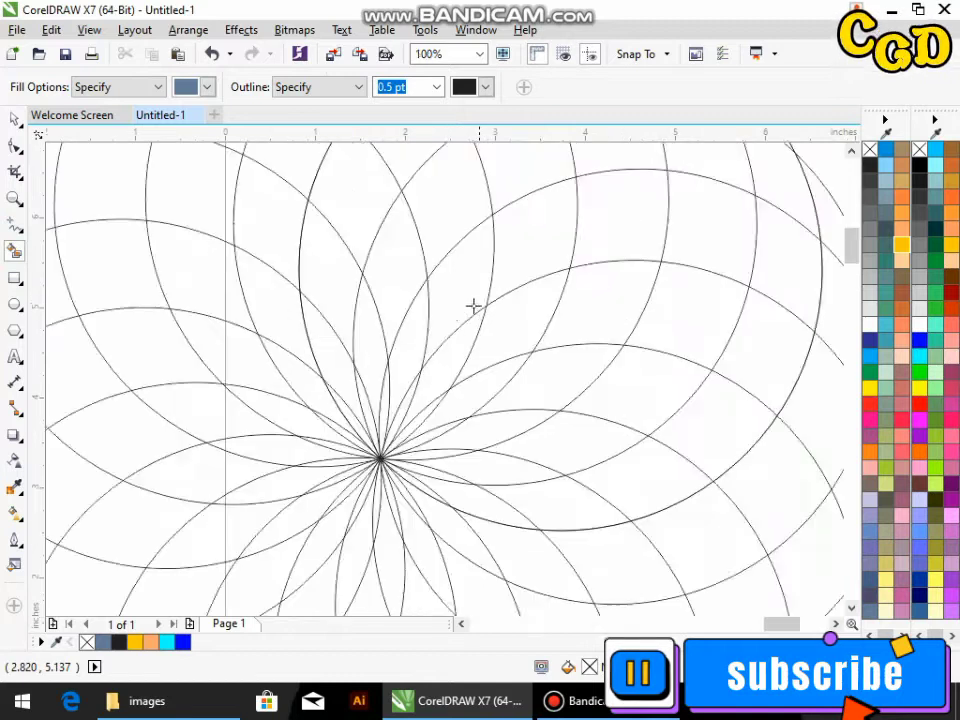
left_click(444, 315)
left_click(546, 264)
left_click(640, 235)
scroll(604, 232, "down", 1)
left_click(620, 228)
left_click(670, 245)
left_click(706, 287)
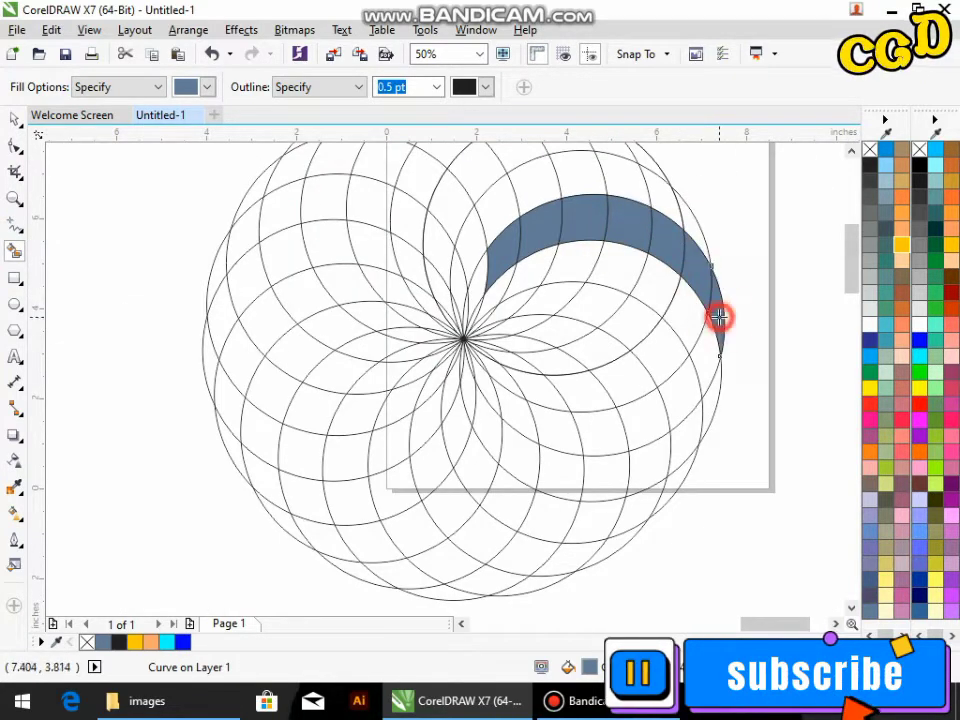
Smart Fill the next inner bands of cells on the rosette's right side, undoing the fill that covers the whole outline
left_click(496, 297)
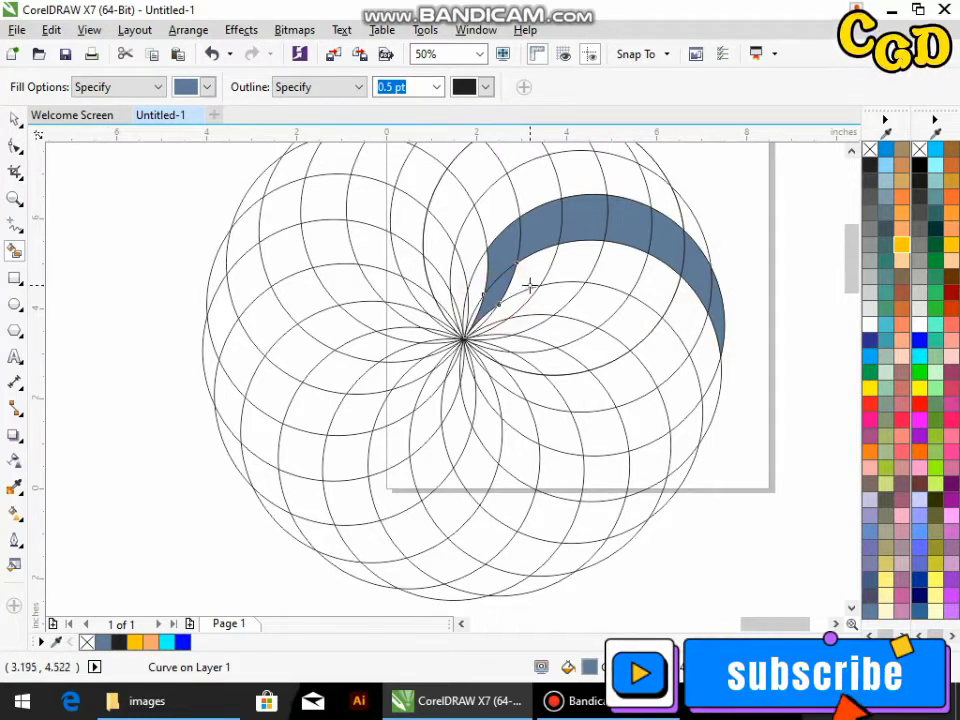
scroll(530, 287, "up", 1)
left_click(604, 259)
left_click(555, 262)
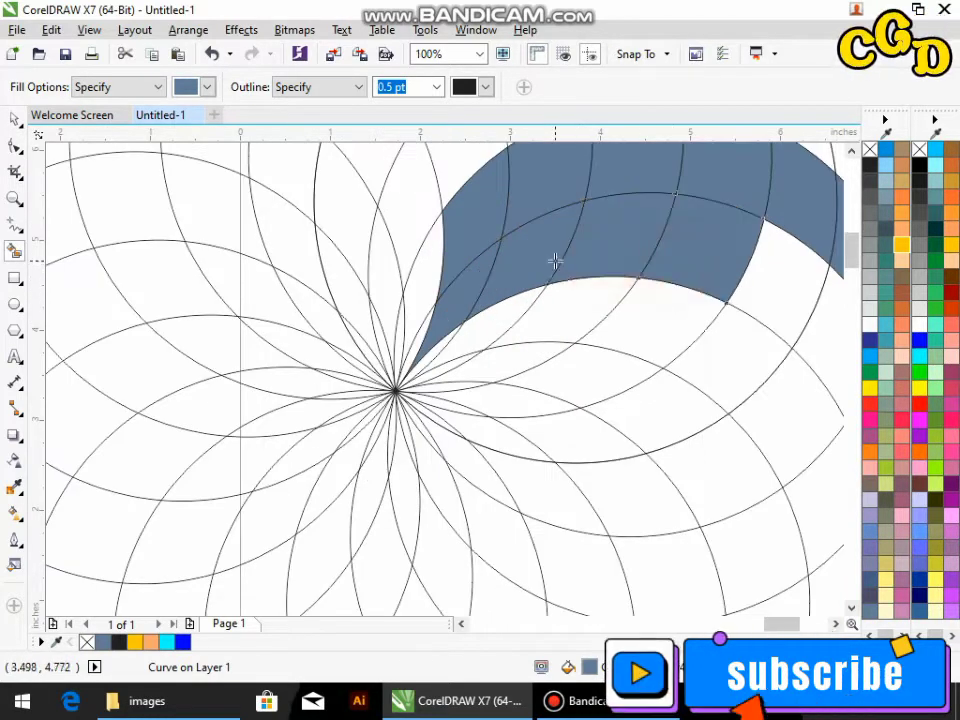
scroll(555, 262, "down", 1)
left_click(666, 281)
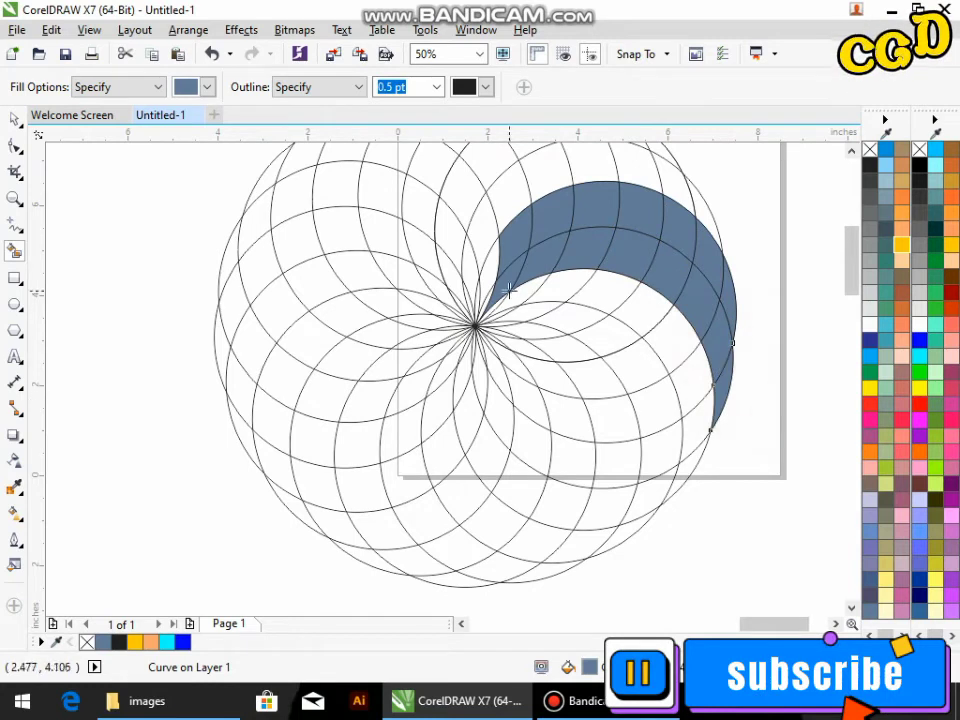
left_click(611, 306)
left_click(666, 350)
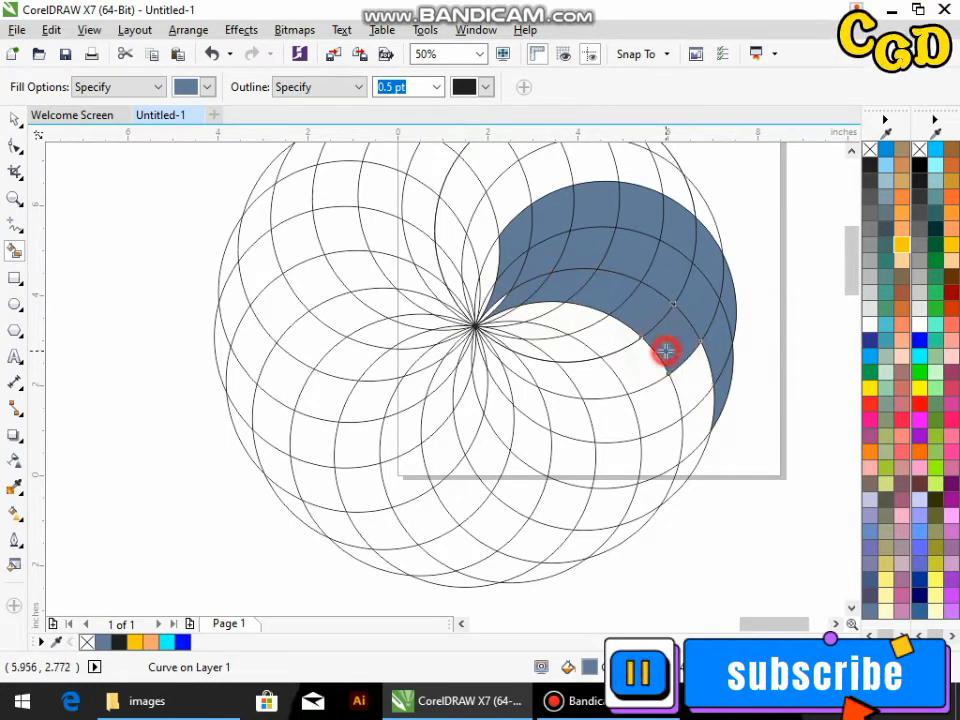
left_click(690, 474)
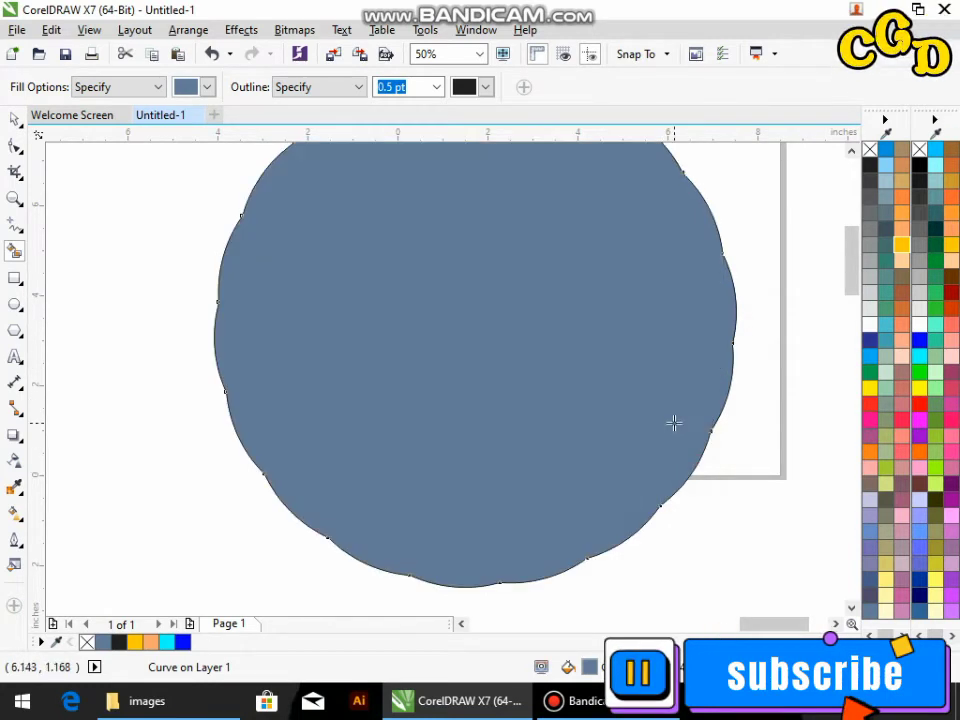
key("ctrl+z")
Smart Fill the band of cells curving down the rosette's right side to its lower edge in slate blue
scroll(674, 423, "up", 1)
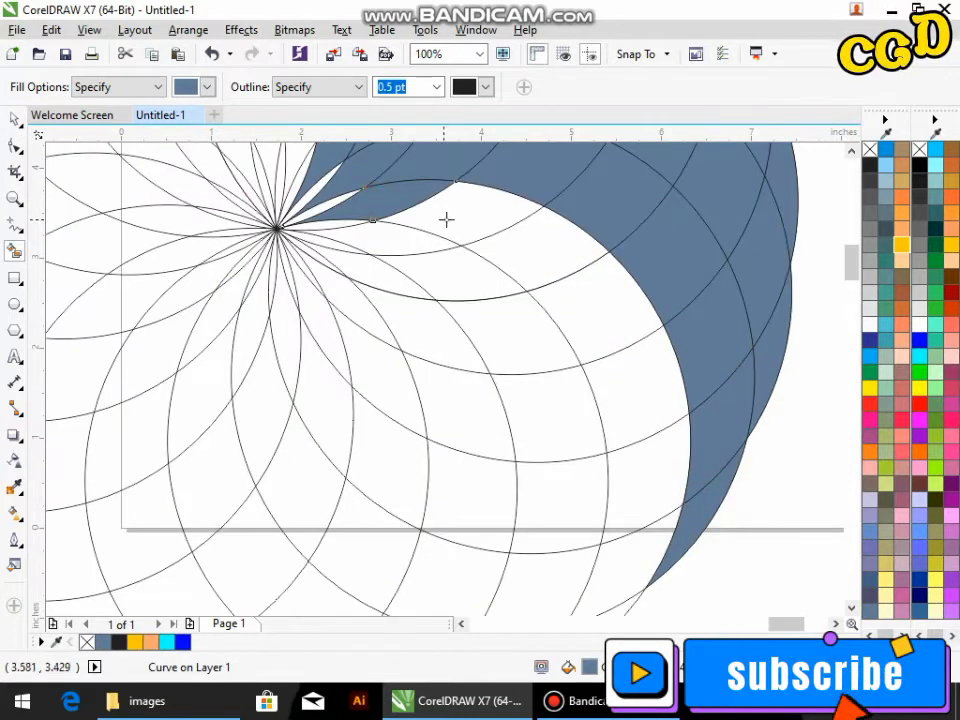
left_click(551, 252)
left_click(641, 390)
scroll(617, 429, "down", 1)
left_click(585, 508)
left_click(531, 530)
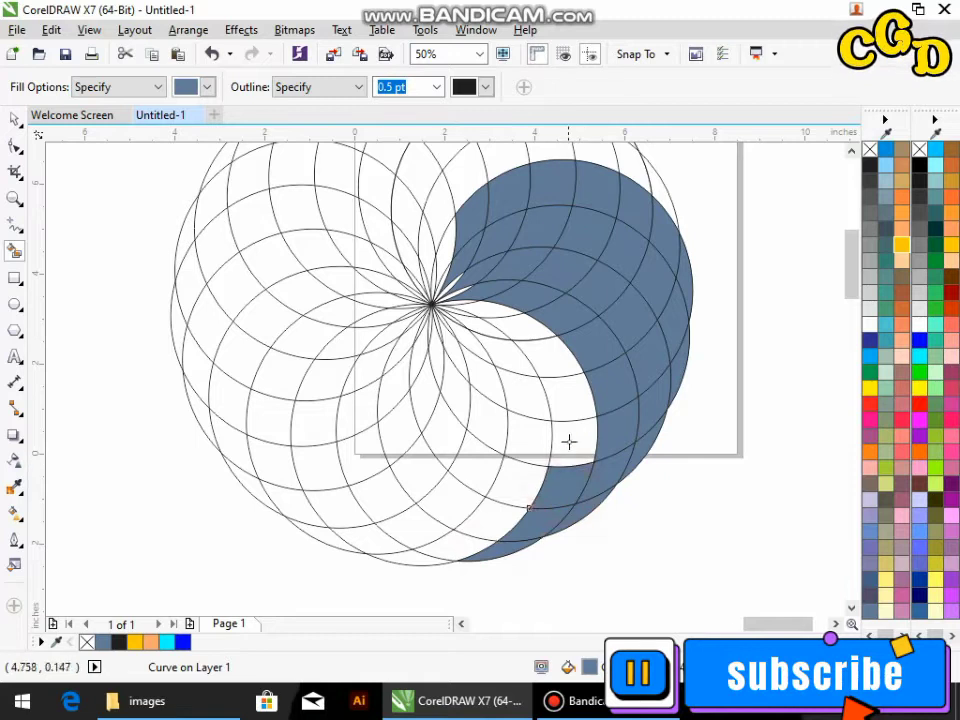
left_click(553, 349)
Smart Fill the cells below and to the lower right of the rosette's center, leaving the innermost petals unfilled
scroll(455, 375, "up", 1)
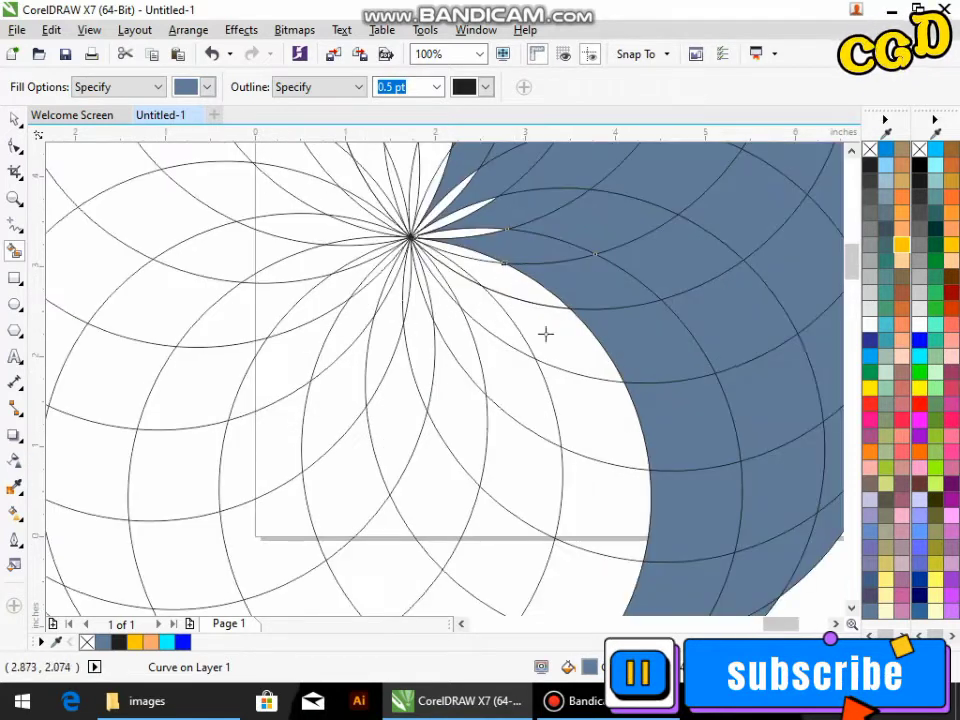
left_click(587, 413)
left_click(502, 329)
left_click(529, 464)
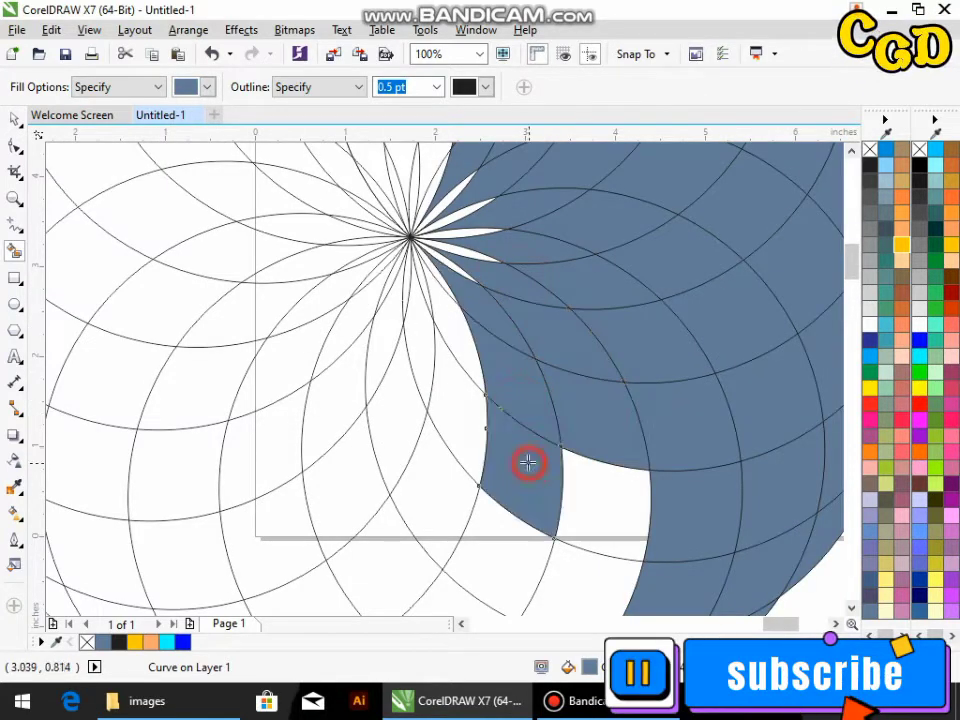
left_click(472, 358)
left_click(455, 450)
left_click(429, 495)
Smart Fill the arc of cells sweeping from the rosette's lower right to its lower-left edge in slate blue
scroll(407, 411, "down", 1)
left_click(506, 463)
left_click(448, 499)
left_click(405, 530)
left_click(370, 517)
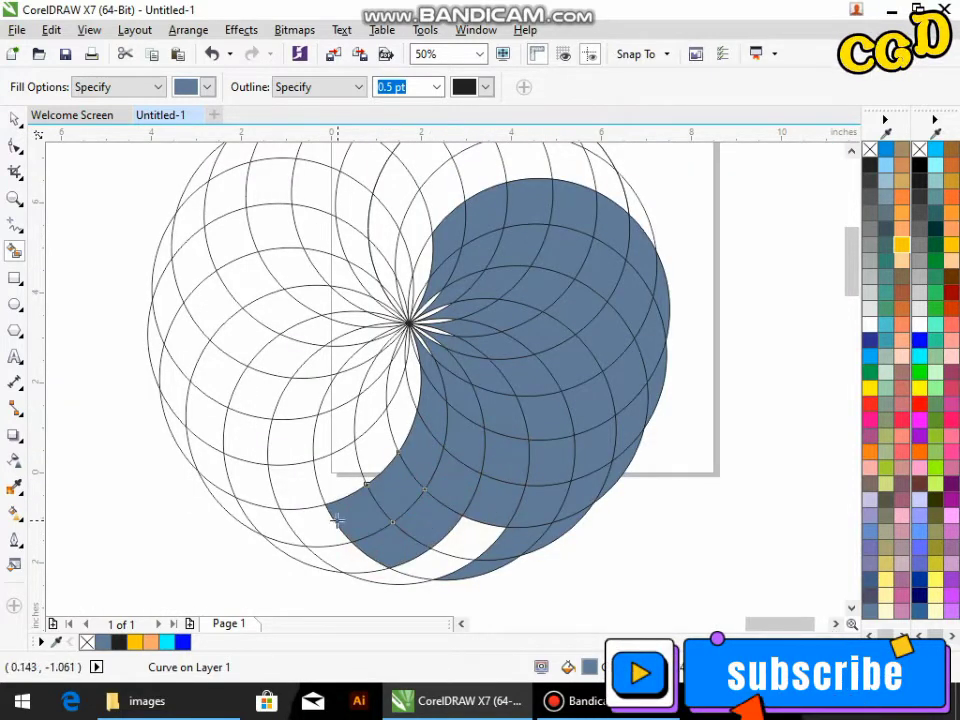
left_click(274, 532)
left_click(232, 512)
Smart Fill the remaining cells along the rosette's bottom edge and begin the next inner band at lower left
left_click(303, 558)
left_click(385, 575)
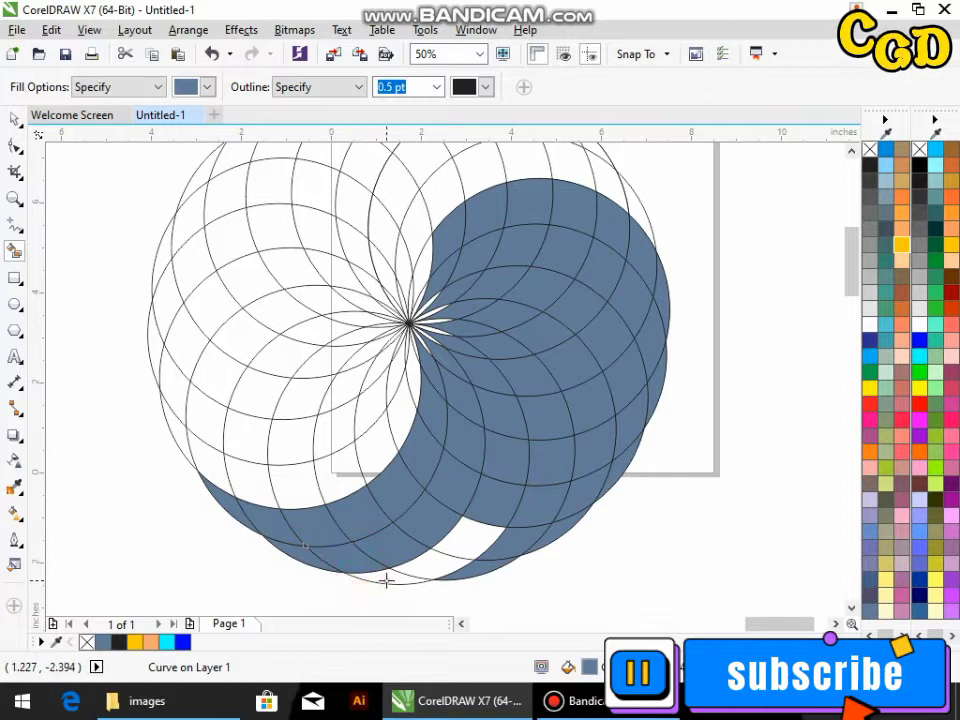
left_click(437, 564)
left_click(465, 540)
left_click(343, 476)
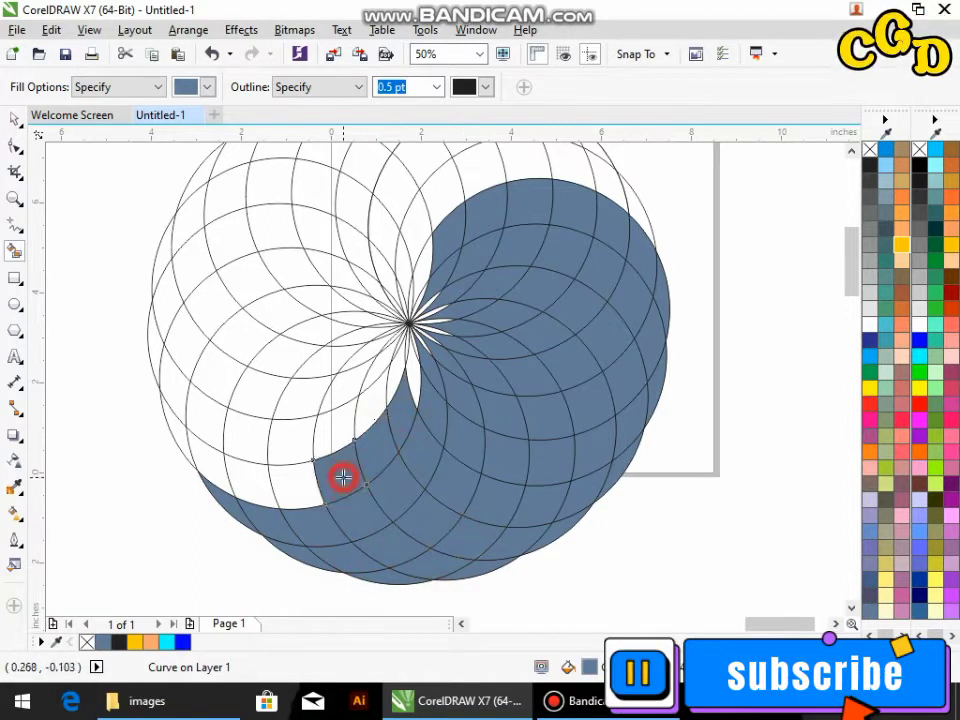
Smart Fill the cells along the rosette's lower-left and left outer edge in slate blue
left_click(250, 478)
left_click(204, 461)
left_click(178, 425)
left_click(163, 362)
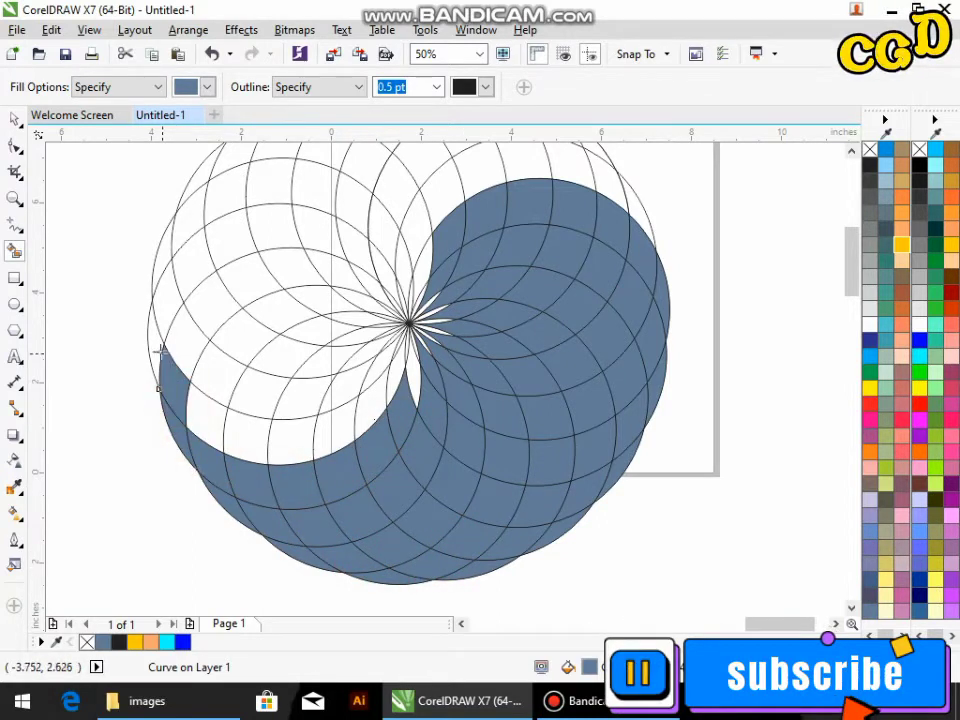
left_click(180, 262)
left_click(195, 318)
left_click(240, 253)
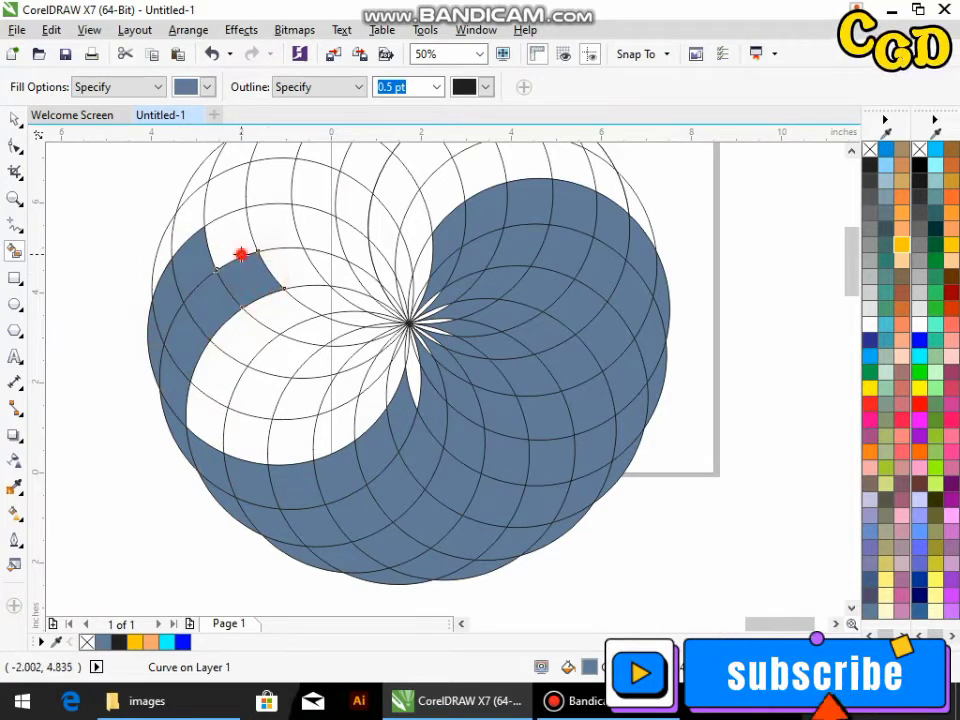
Smart Fill the upper-left bands of cells from the outer edge toward the rosette's center
left_click(272, 225)
left_click(317, 239)
left_click(339, 311)
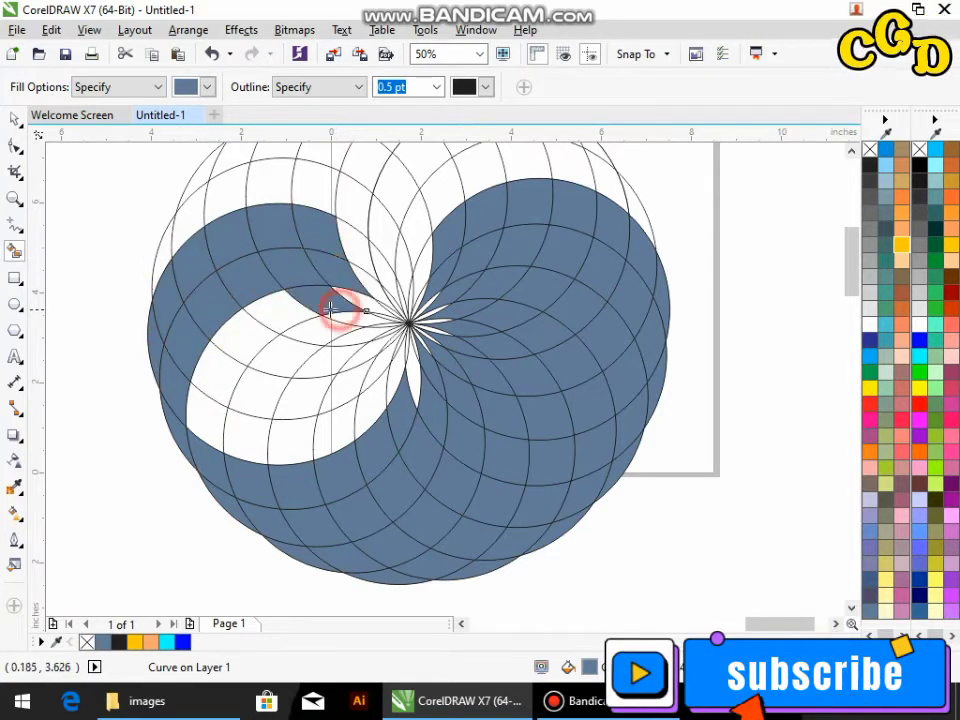
left_click(272, 306)
left_click(229, 390)
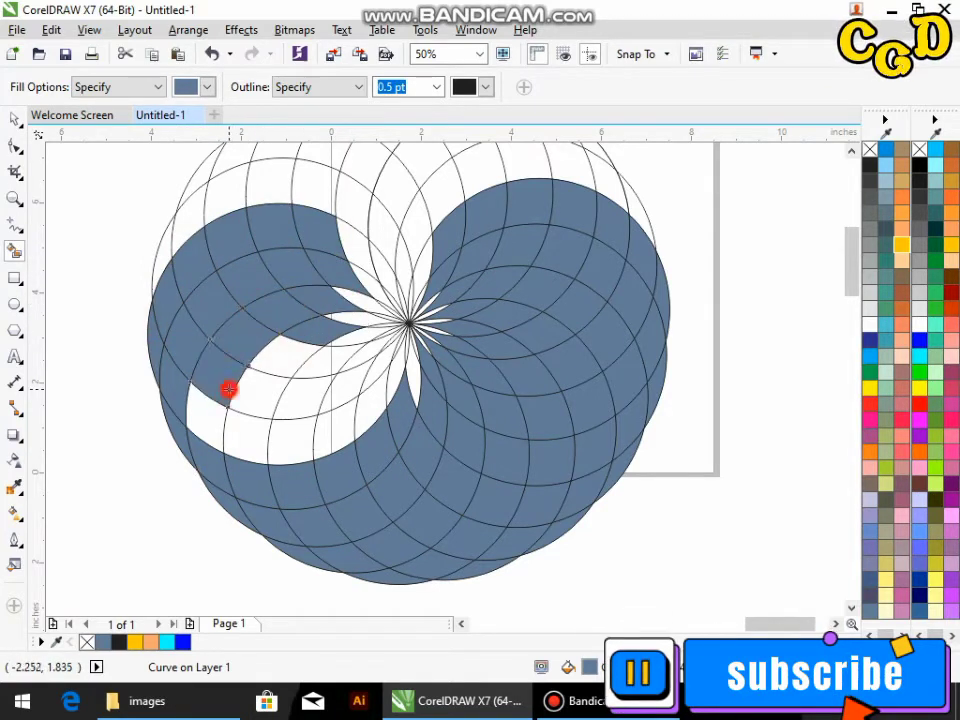
Smart Fill the remaining lower-left interior cells up to the innermost white petals around the center
left_click(266, 444)
left_click(257, 396)
left_click(292, 360)
left_click(317, 369)
left_click(322, 437)
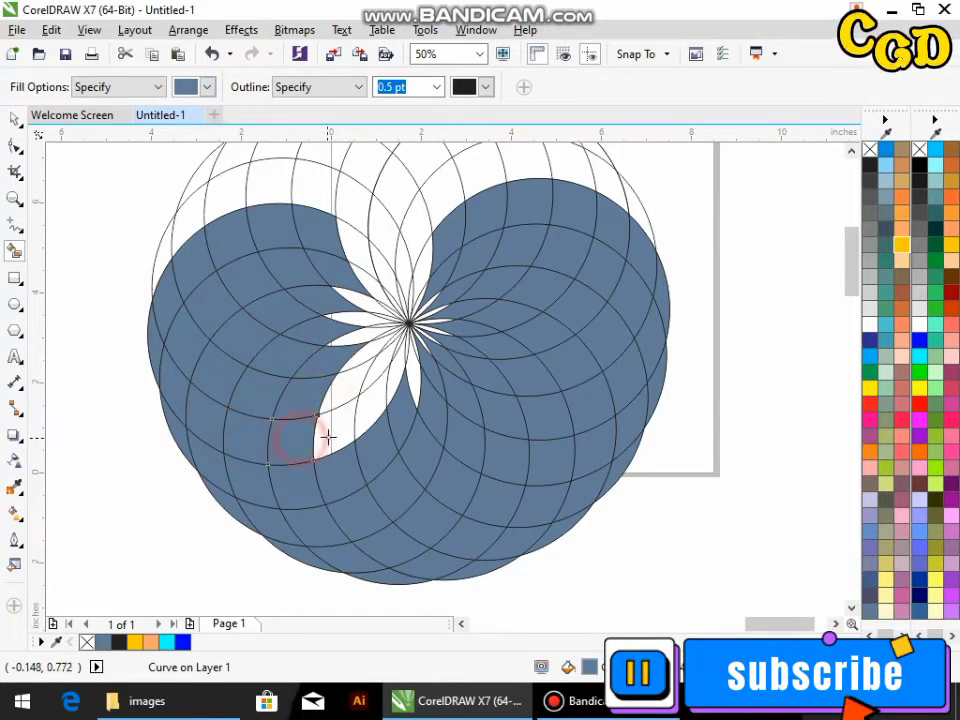
left_click(347, 399)
left_click(364, 407)
scroll(424, 388, "up", 2)
left_click(453, 368)
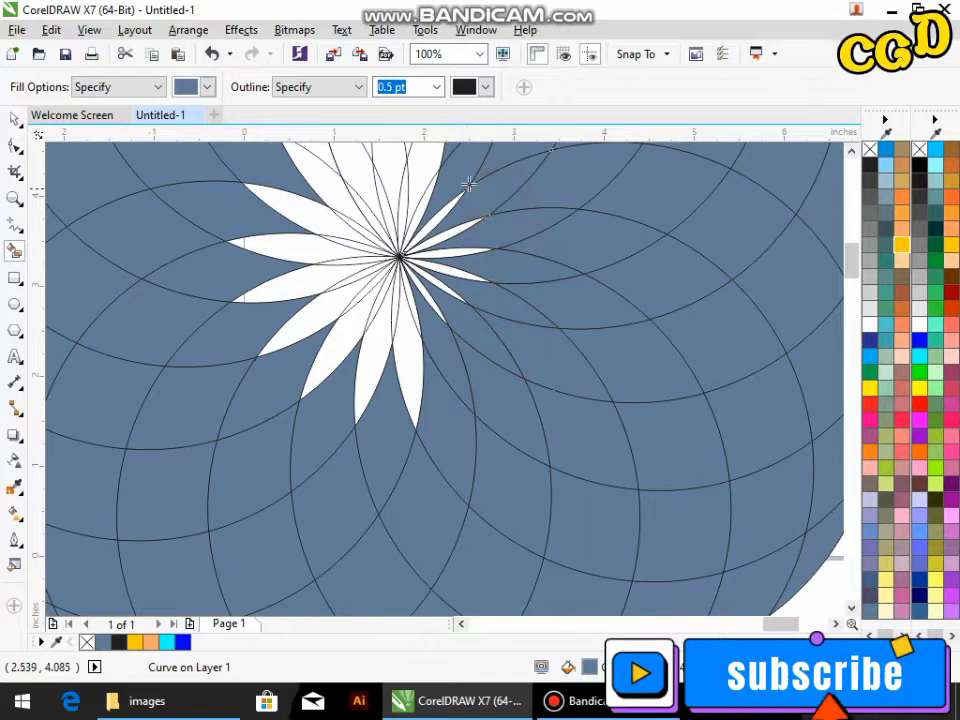
Smart Fill the small cells just above the central white petals in slate blue
scroll(490, 195, "down", 4)
scroll(490, 187, "up", 4)
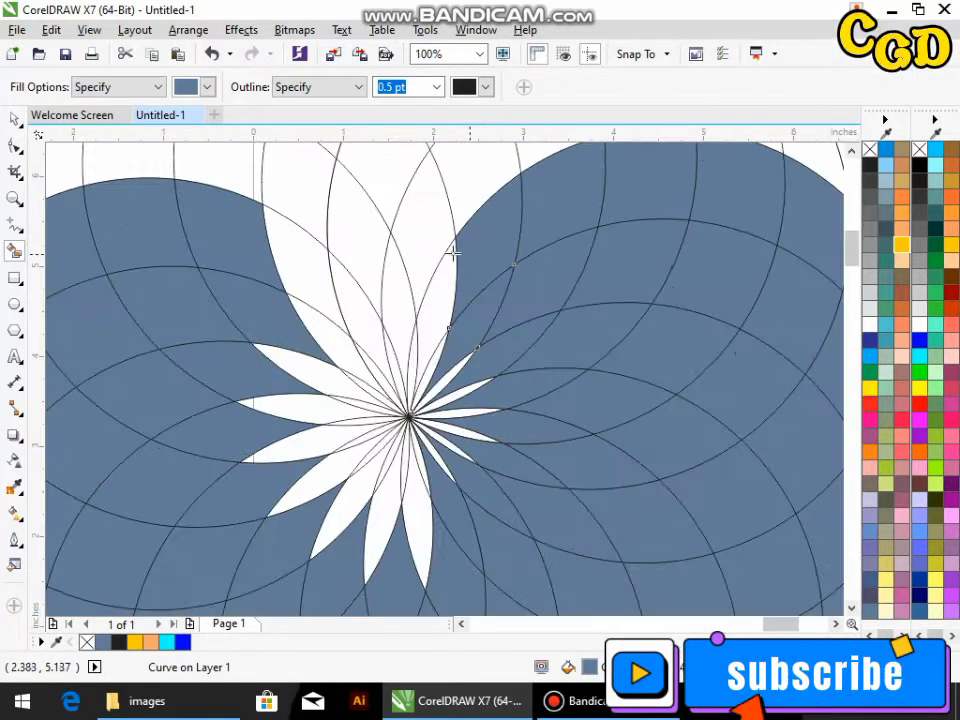
left_click(448, 250)
left_click(340, 232)
left_click(315, 260)
scroll(450, 251, "down", 1)
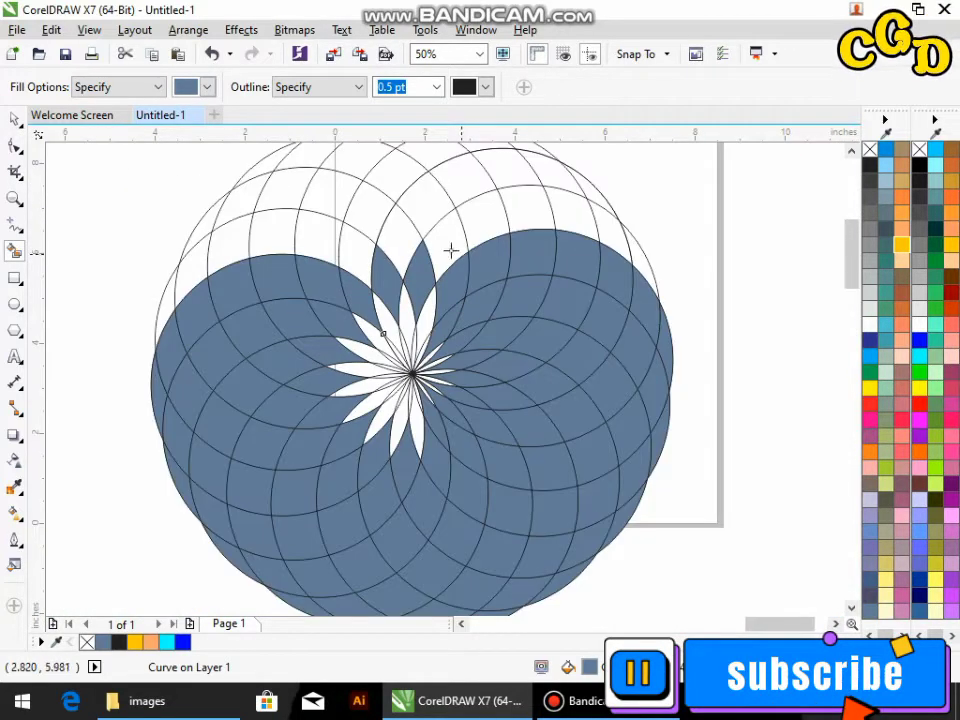
Smart Fill the two outer bands of cells across the rosette's upper right and the gap above the center
left_click(520, 222)
left_click(590, 215)
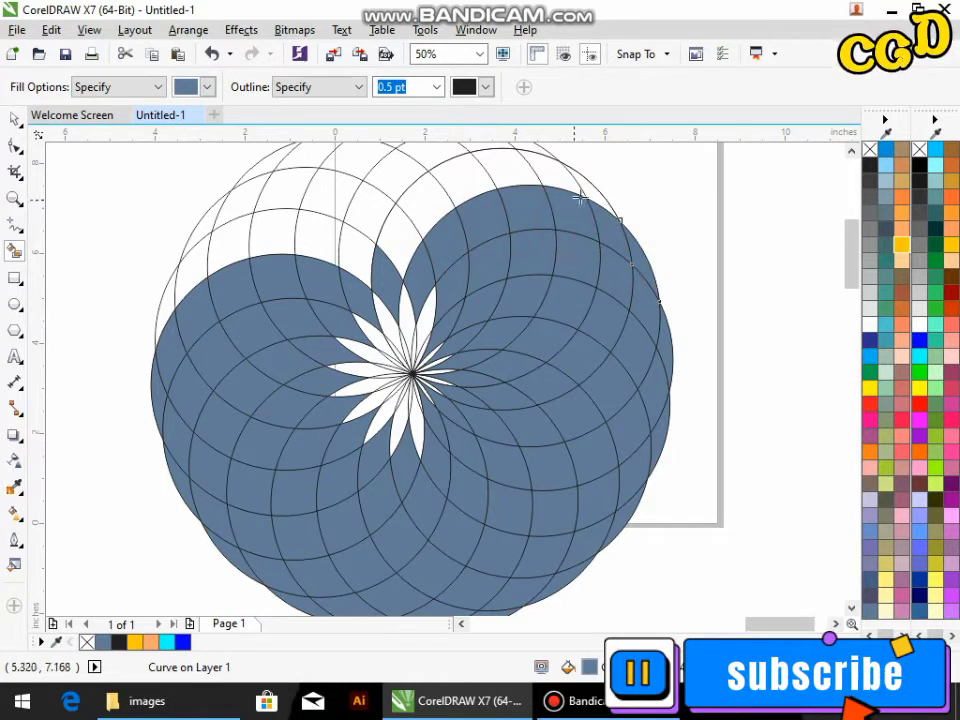
left_click(459, 184)
left_click(399, 244)
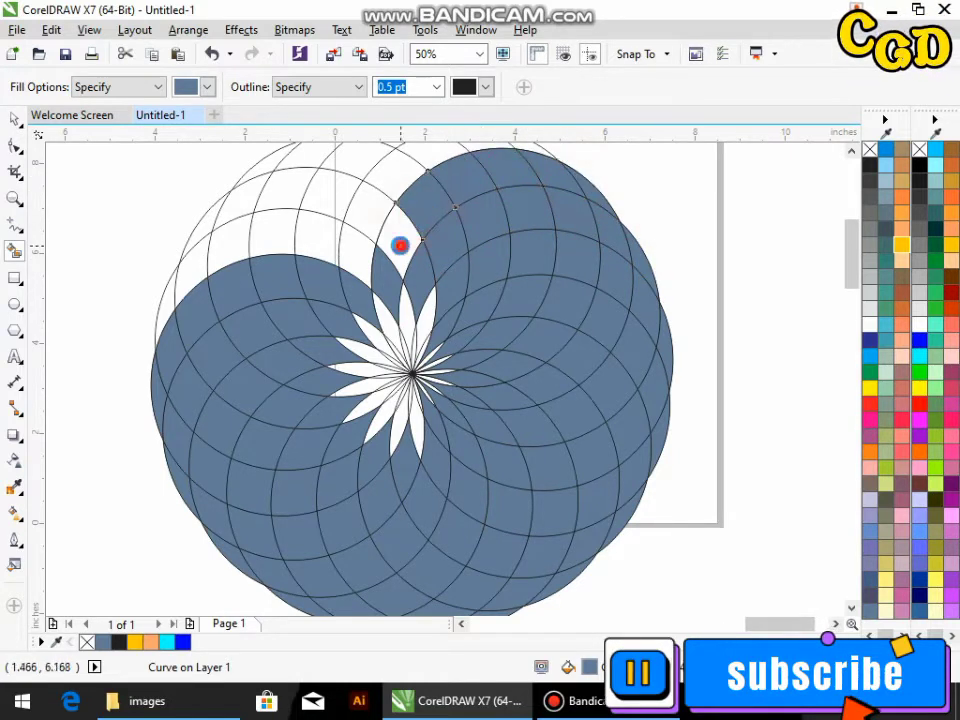
Smart Fill the band of cells across the rosette's upper left down to its left outer edge
left_click(352, 250)
left_click(231, 241)
left_click(182, 270)
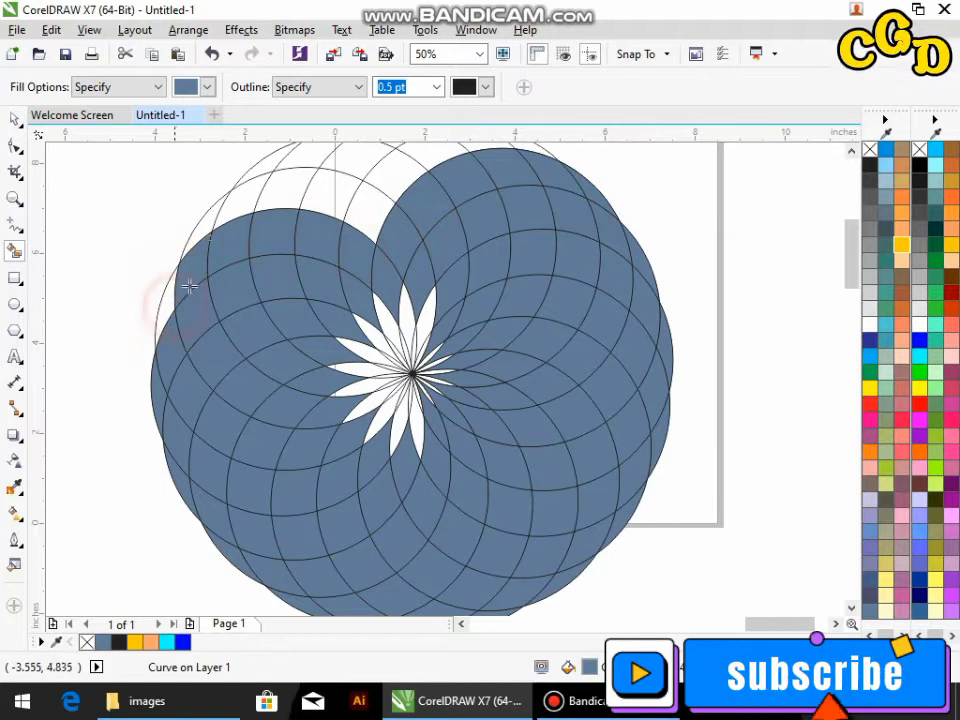
left_click(170, 308)
Smart Fill the outlined cells along the rosette's upper left and in the notch above the center in slate blue
left_click(205, 198)
left_click(245, 178)
left_click(285, 170)
left_click(321, 200)
left_click(373, 205)
left_click(378, 172)
scroll(414, 222, "down", 1)
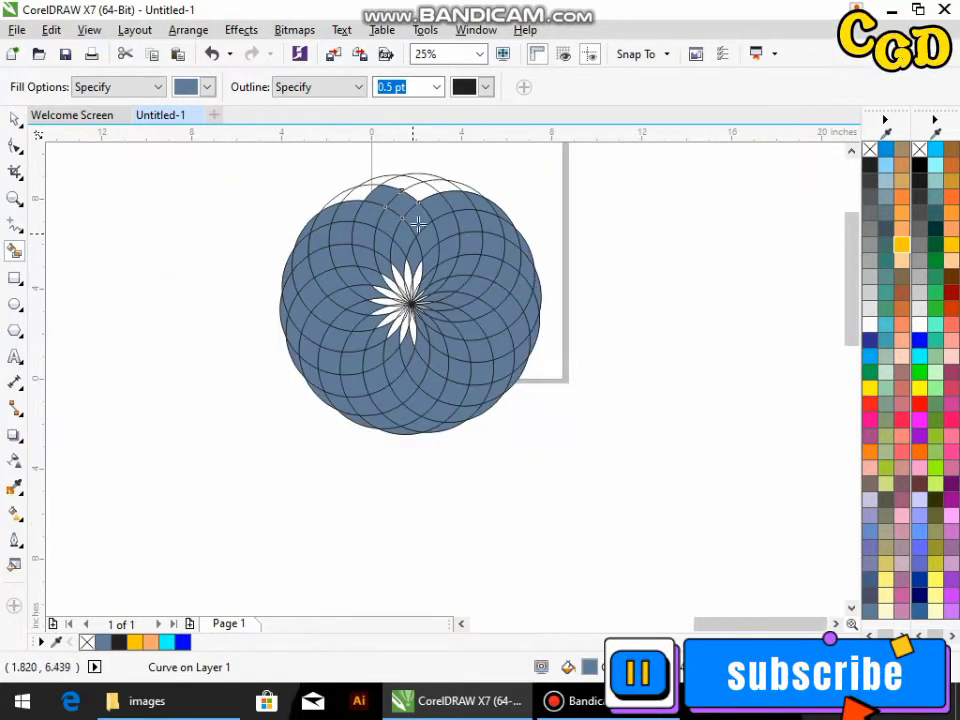
Smart Fill the last unfilled outer cells across the rosette's top and upper-left edge in slate blue
scroll(433, 163, "up", 1)
left_click(480, 203)
left_click(396, 217)
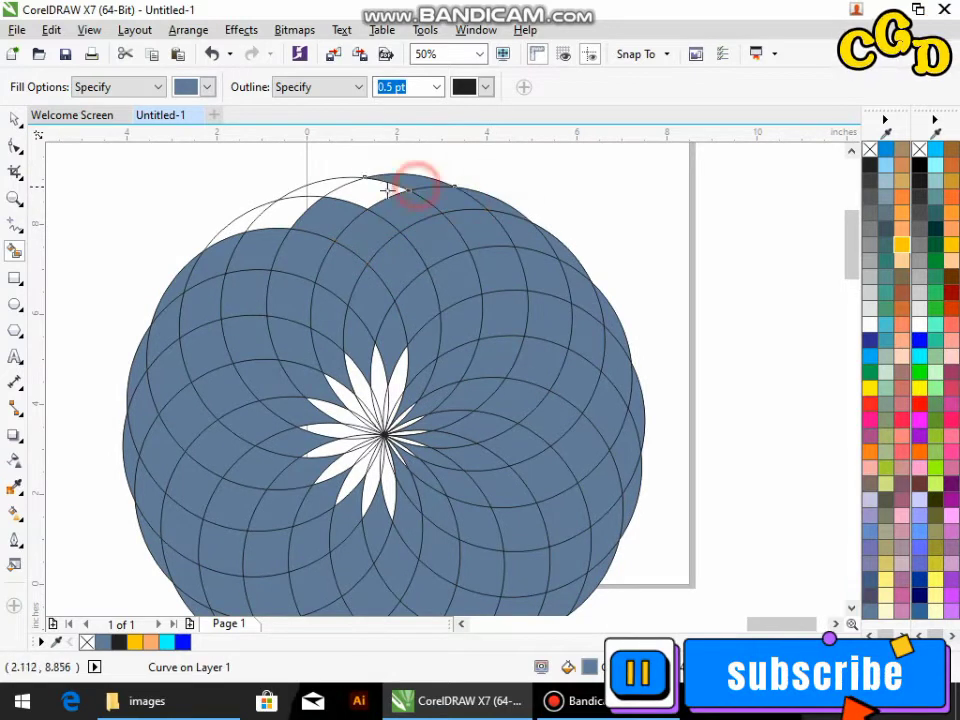
left_click(328, 189)
left_click(274, 221)
left_click(245, 231)
left_click(203, 250)
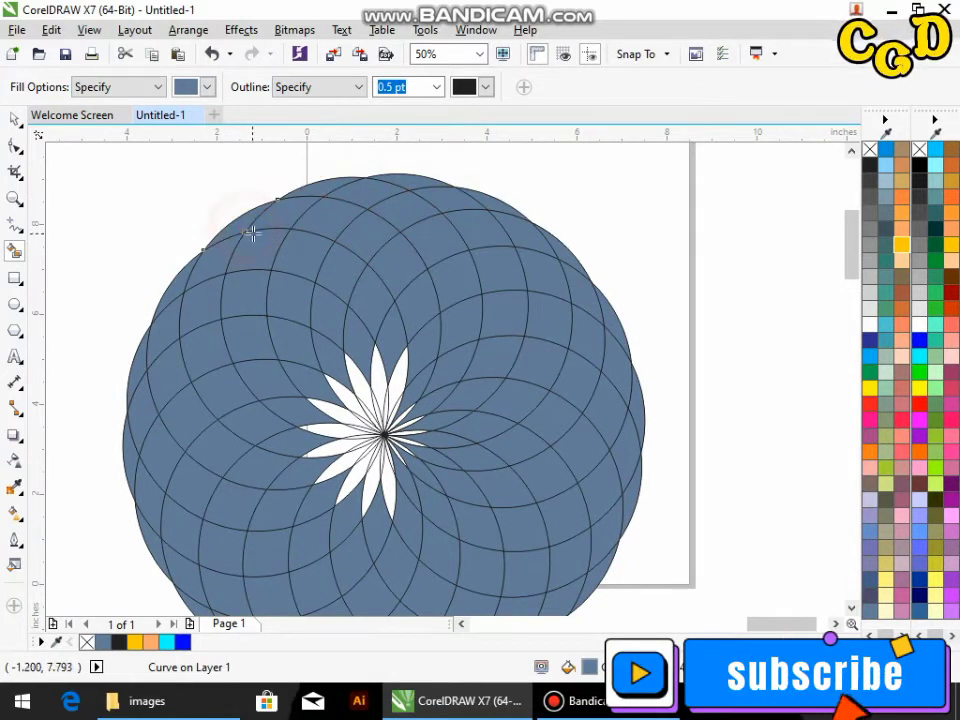
Color the first three slate-blue petal cells at the upper right of the center red
left_click(15, 118)
scroll(315, 339, "up", 1)
left_click(504, 450)
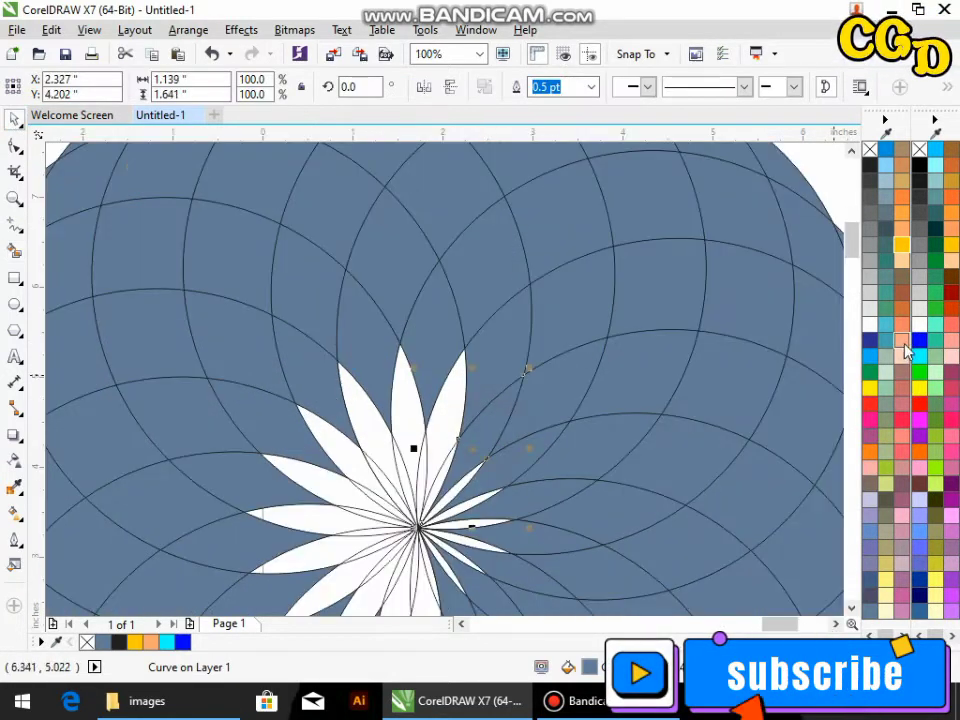
left_click(918, 406)
scroll(583, 374, "down", 1)
scroll(570, 431, "up", 1)
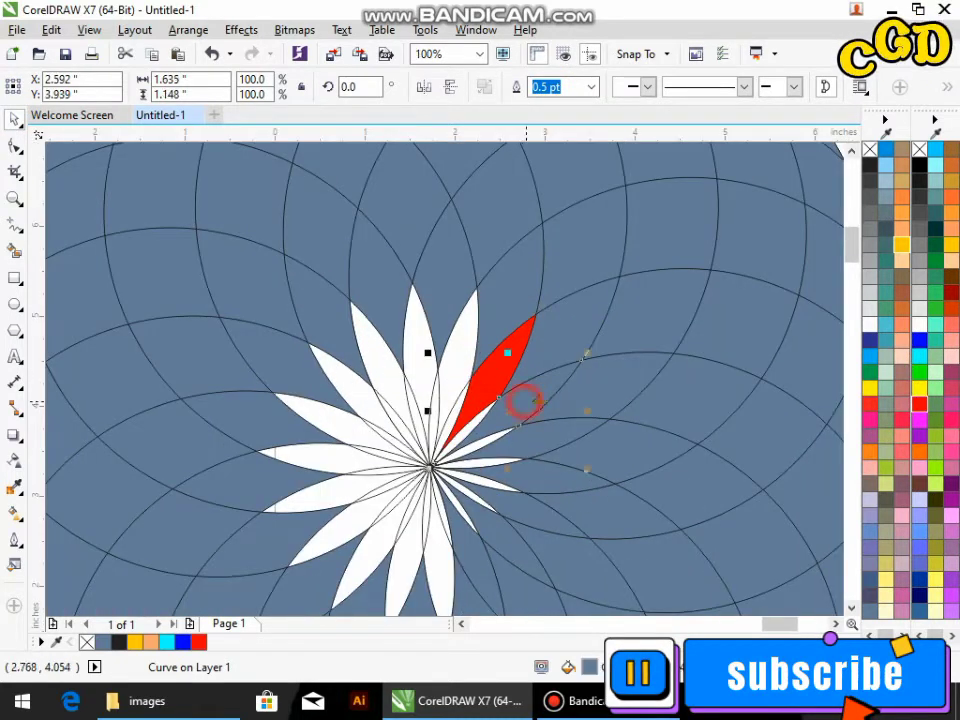
left_click_drag(918, 406, 545, 400)
left_click(918, 406)
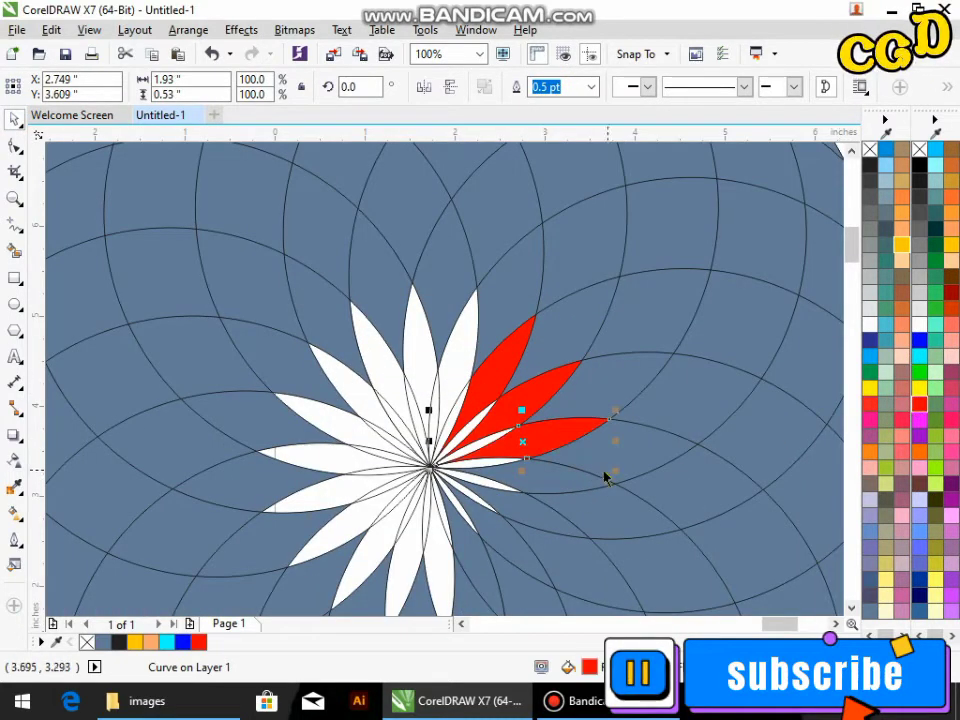
Continue the red petals clockwise by coloring the petal cells at the lower right of the center
left_click(542, 482)
key("ctrl+r")
left_click(585, 528)
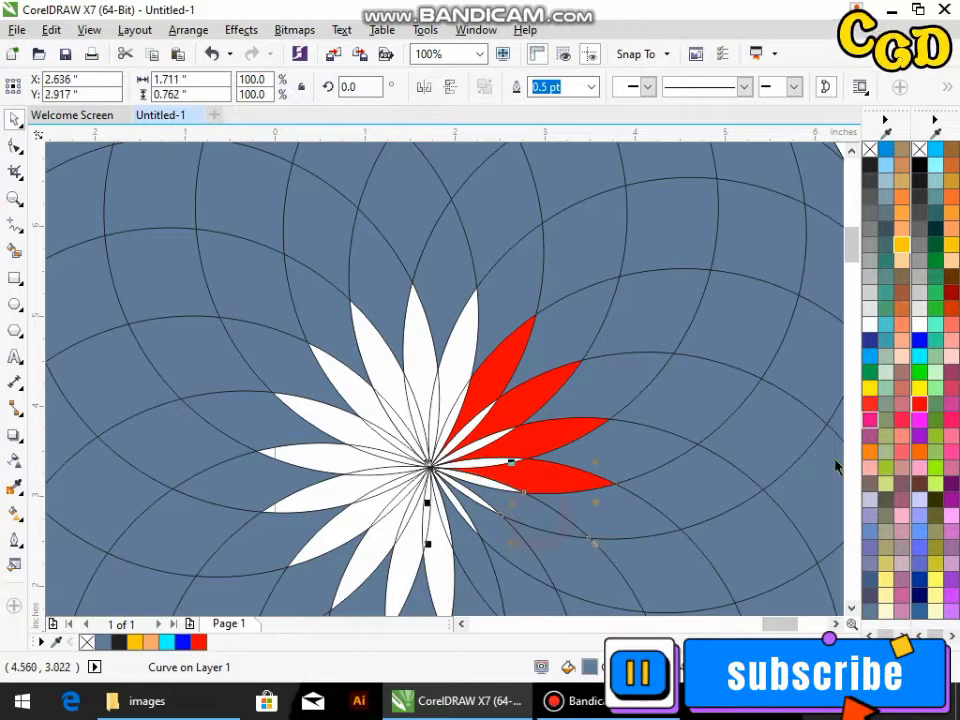
key("ctrl+r")
left_click(918, 406)
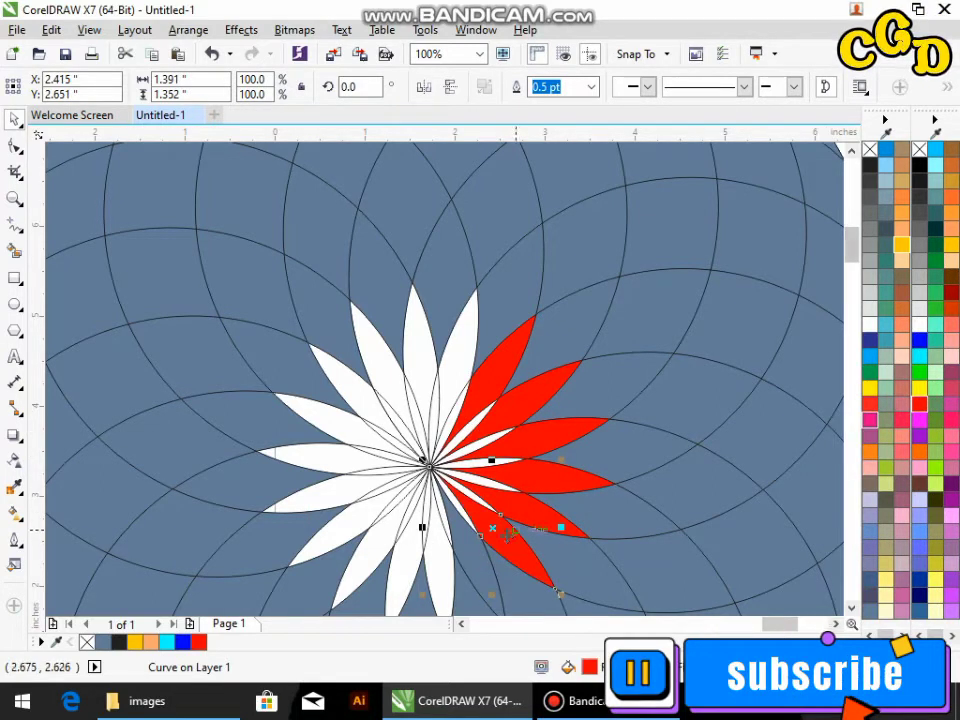
left_click(465, 358)
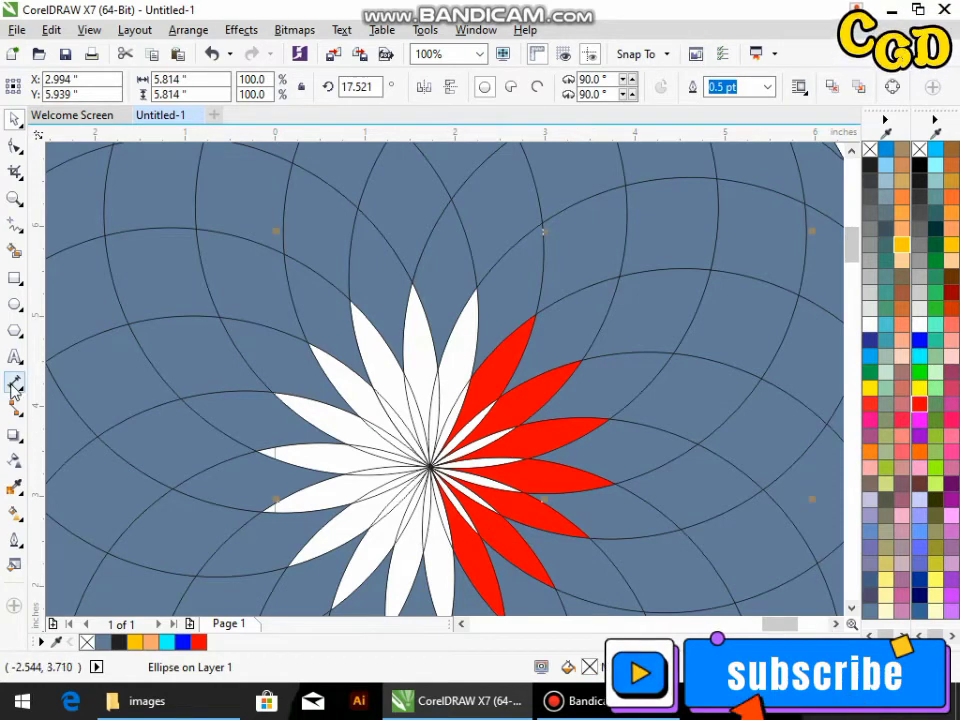
left_click(14, 487)
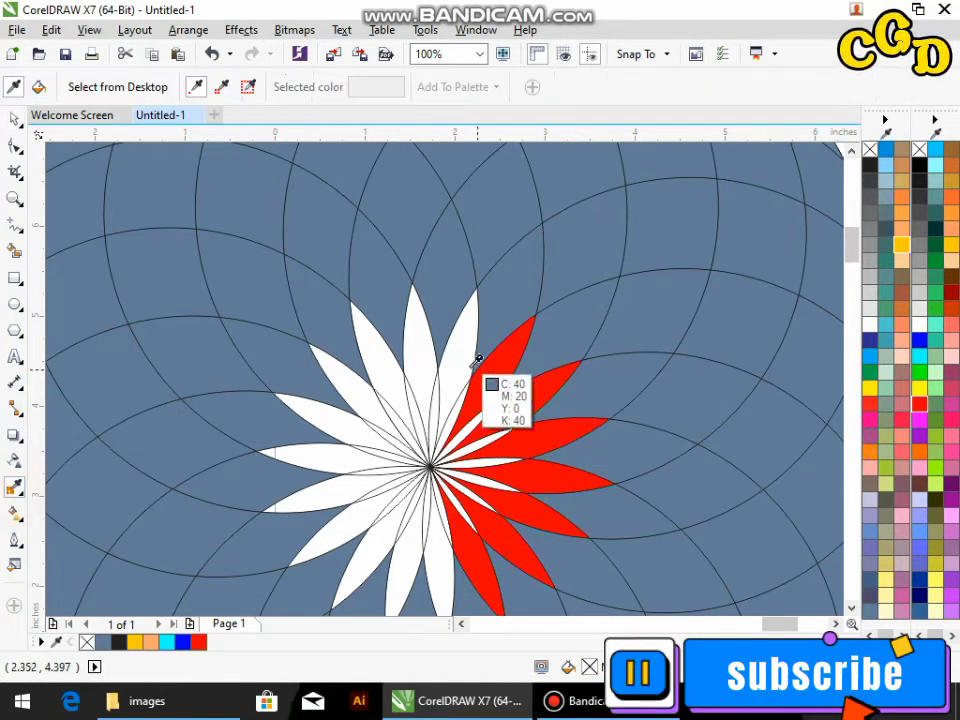
left_click(495, 364)
left_click(410, 372)
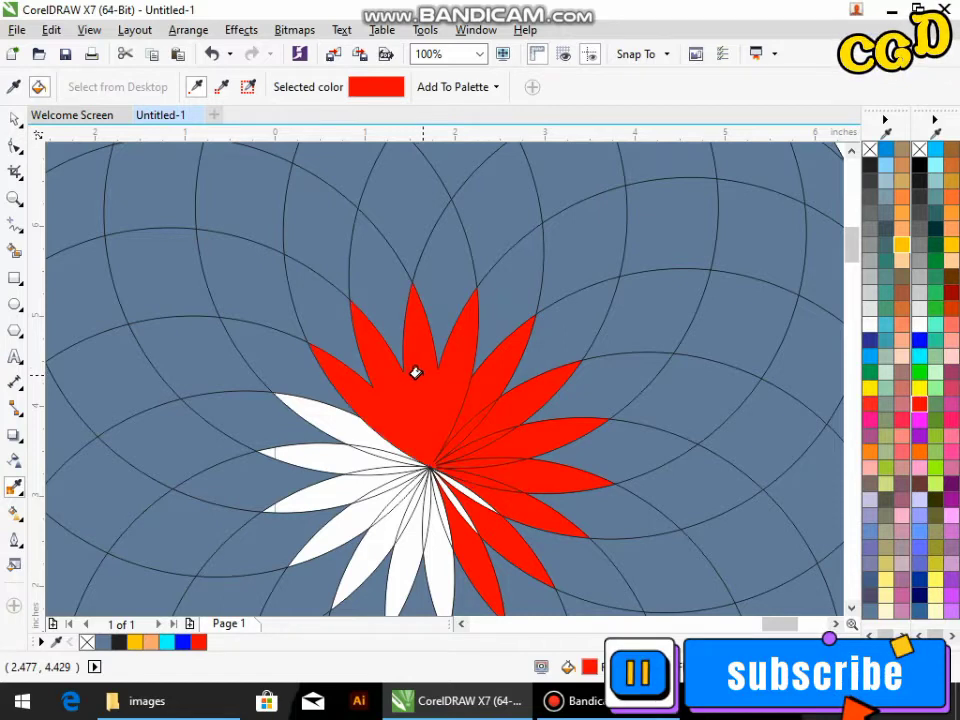
key("ctrl+z")
left_click(14, 119)
left_click(357, 380)
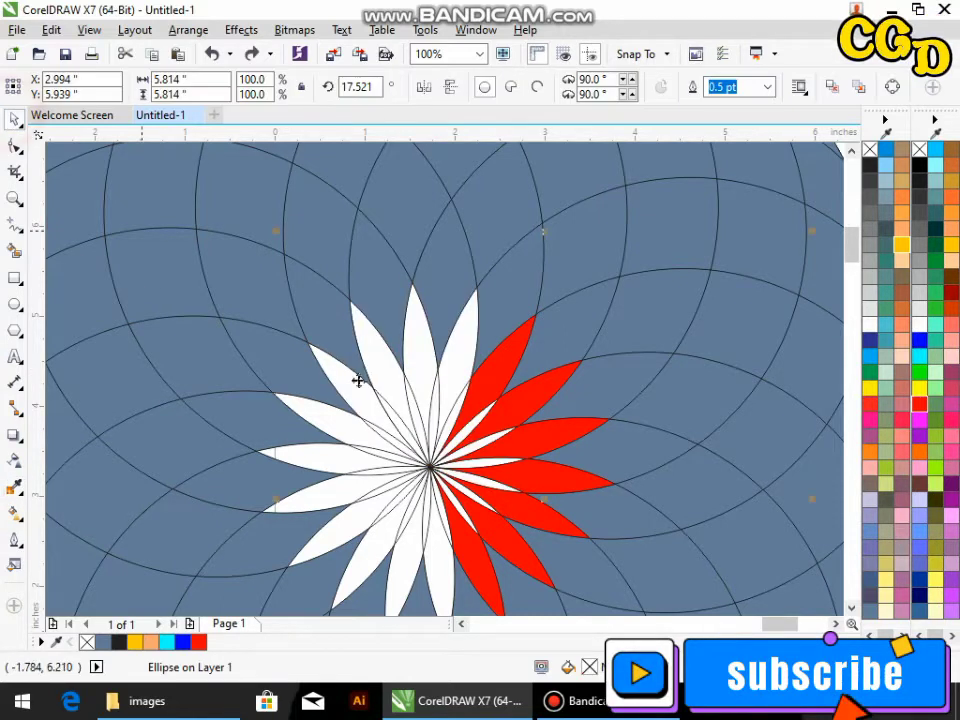
left_click(430, 364)
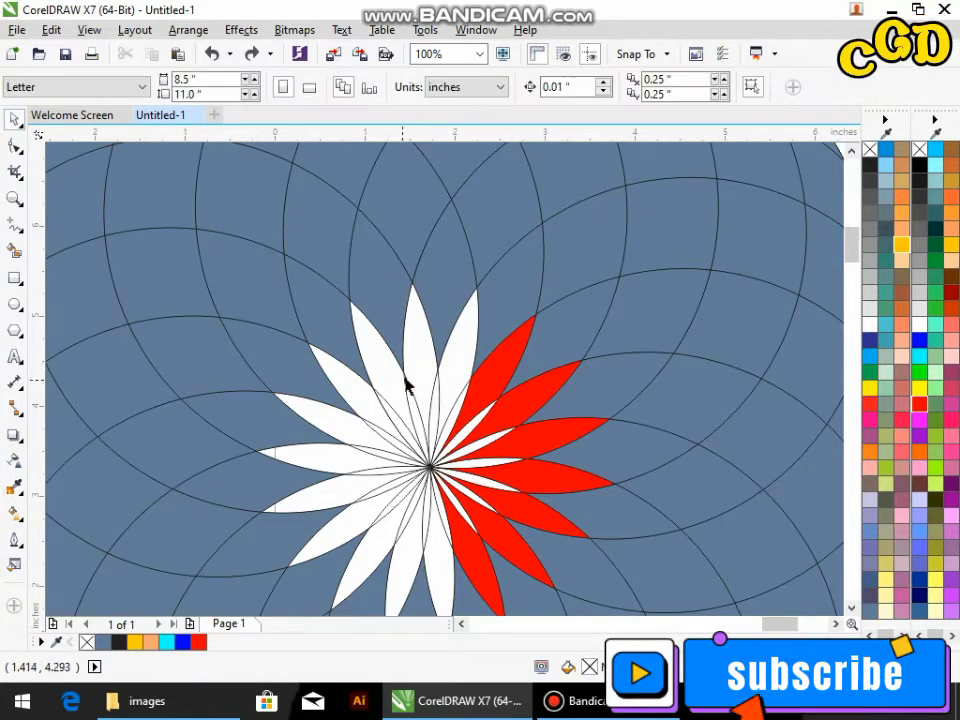
left_click(461, 366)
left_click(919, 403)
key("ctrl+z")
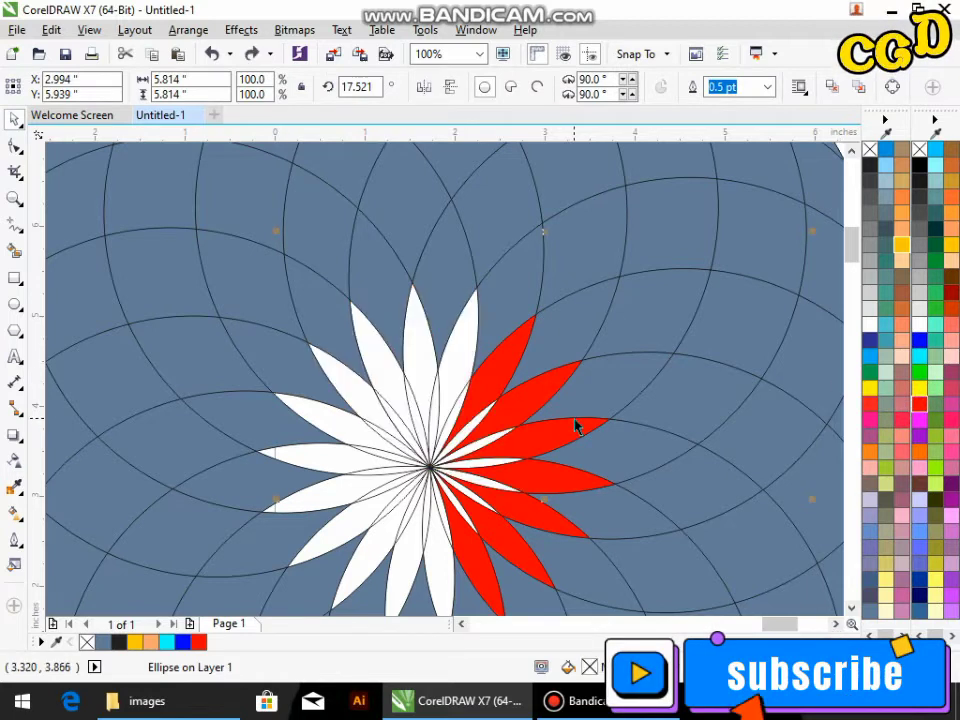
scroll(461, 452, "up", 1)
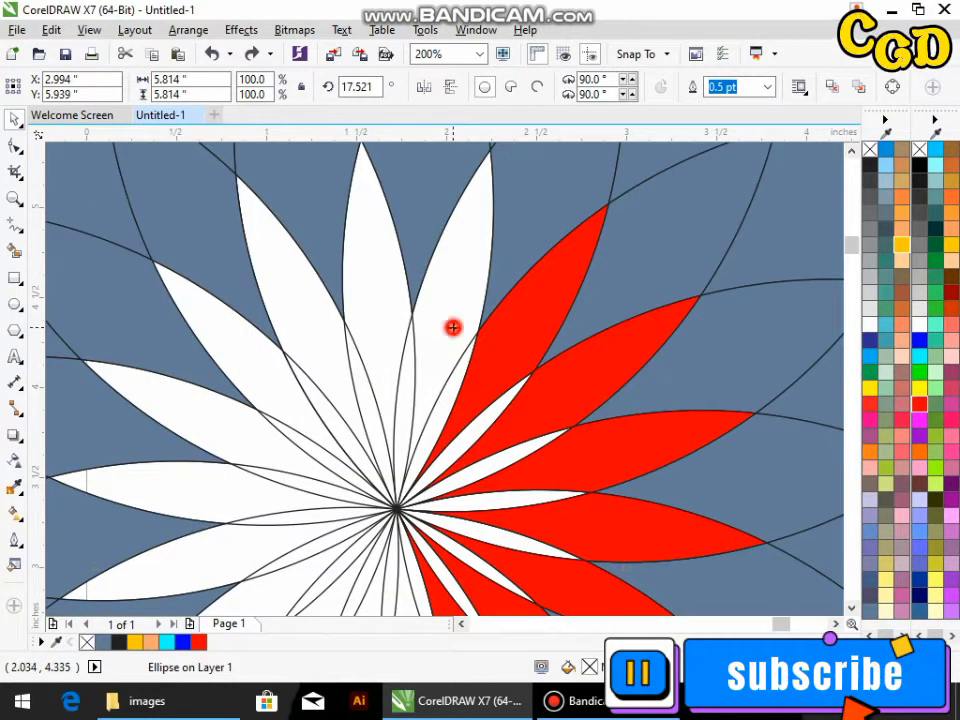
scroll(428, 319, "down", 1)
Smart Fill the white petals above and to the upper left of the center in slate blue, leaving the thin inner slivers white
left_click(15, 251)
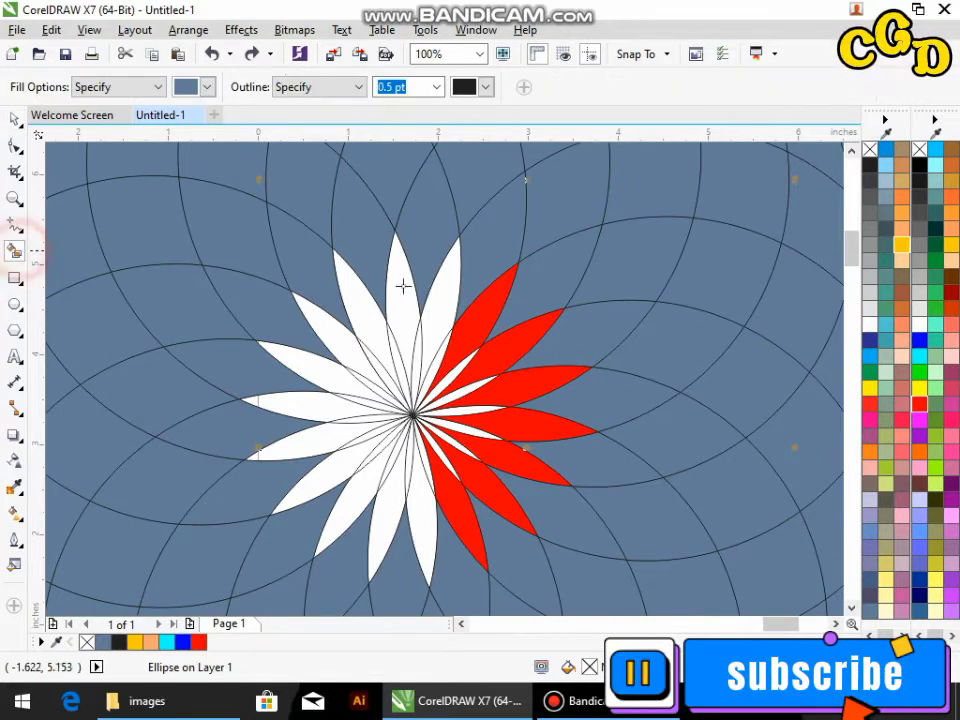
left_click(441, 306)
left_click(399, 298)
left_click(343, 347)
left_click(320, 378)
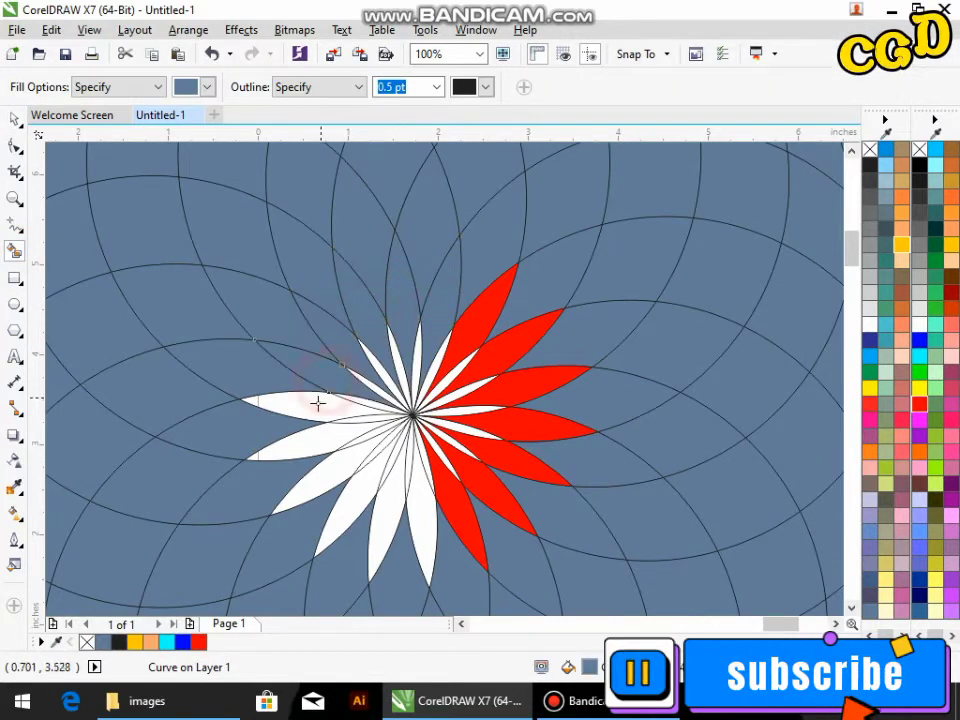
Smart Fill the remaining white petals to the left of and below the center in slate blue, leaving the inner slivers white
left_click(305, 408)
left_click(317, 445)
left_click(325, 480)
left_click(350, 505)
left_click(382, 530)
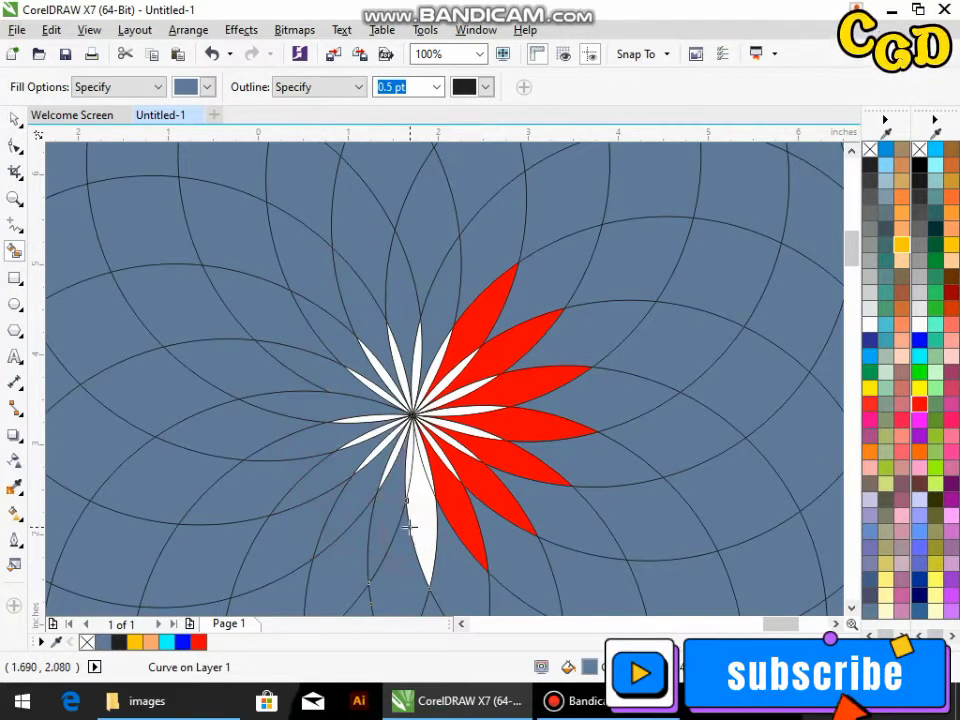
left_click(421, 535)
Color the slate-blue petals directly above and to the upper left of the center red
left_click(14, 118)
scroll(393, 328, "up", 2)
left_click(485, 315)
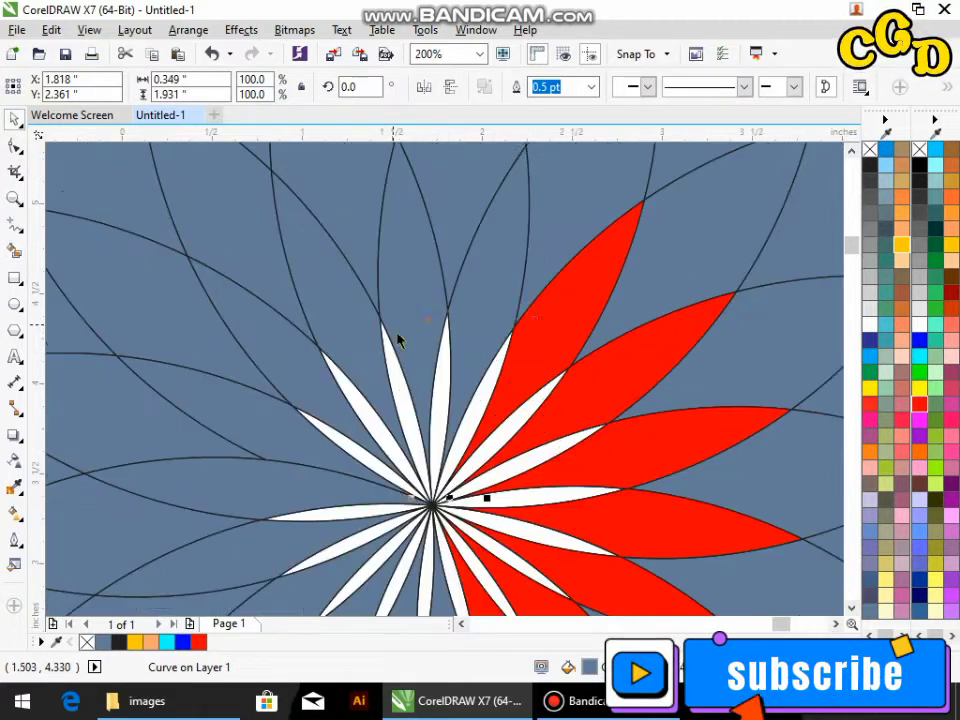
left_click(922, 408)
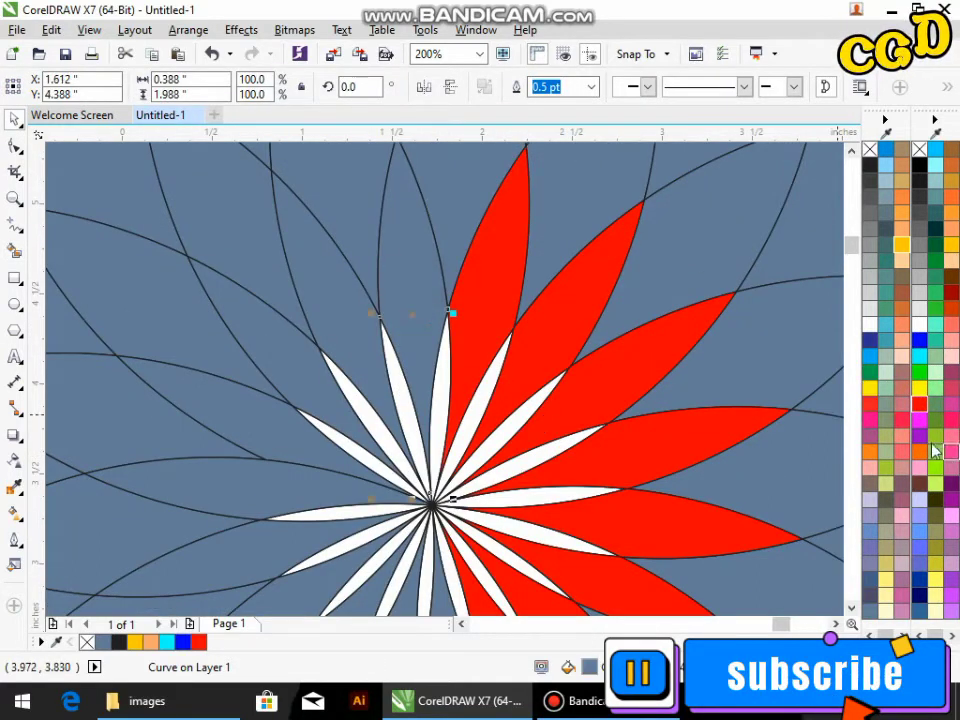
left_click(410, 250)
left_click(919, 404)
left_click(917, 406)
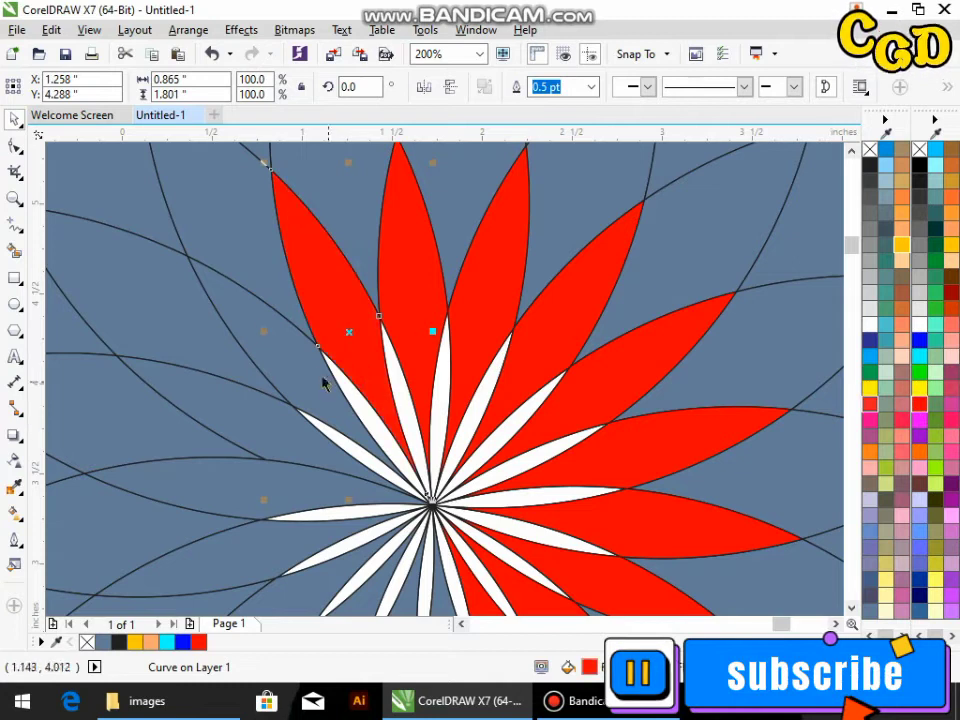
left_click(364, 411)
left_click(905, 420)
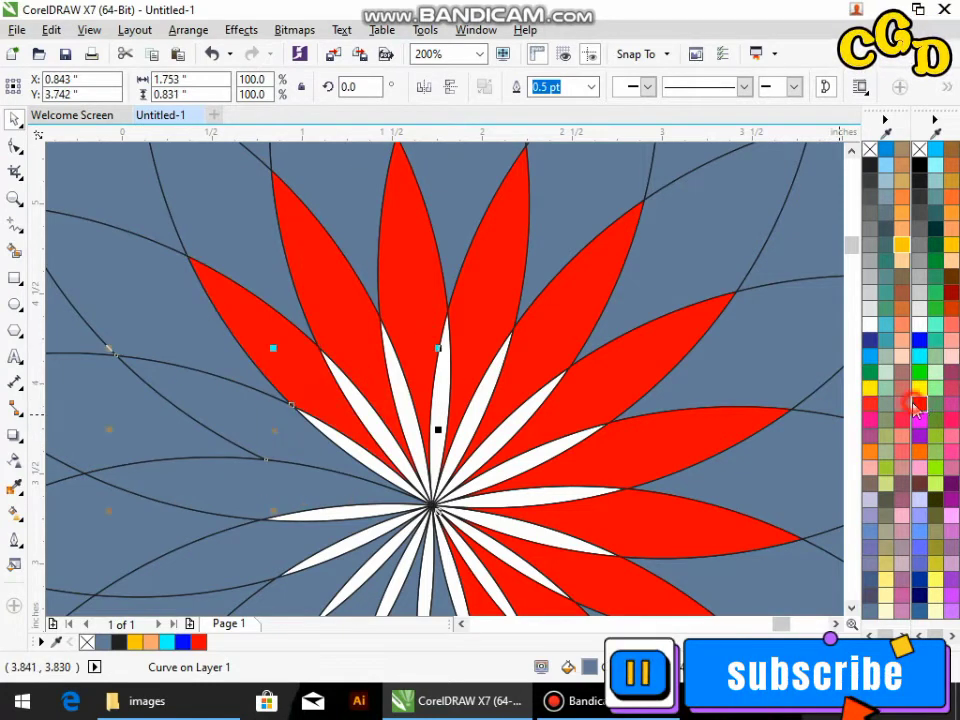
Sample the petals' red with the Color Eyedropper and apply it to the remaining petals left of and below the center
left_click(285, 482)
scroll(287, 478, "down", 3)
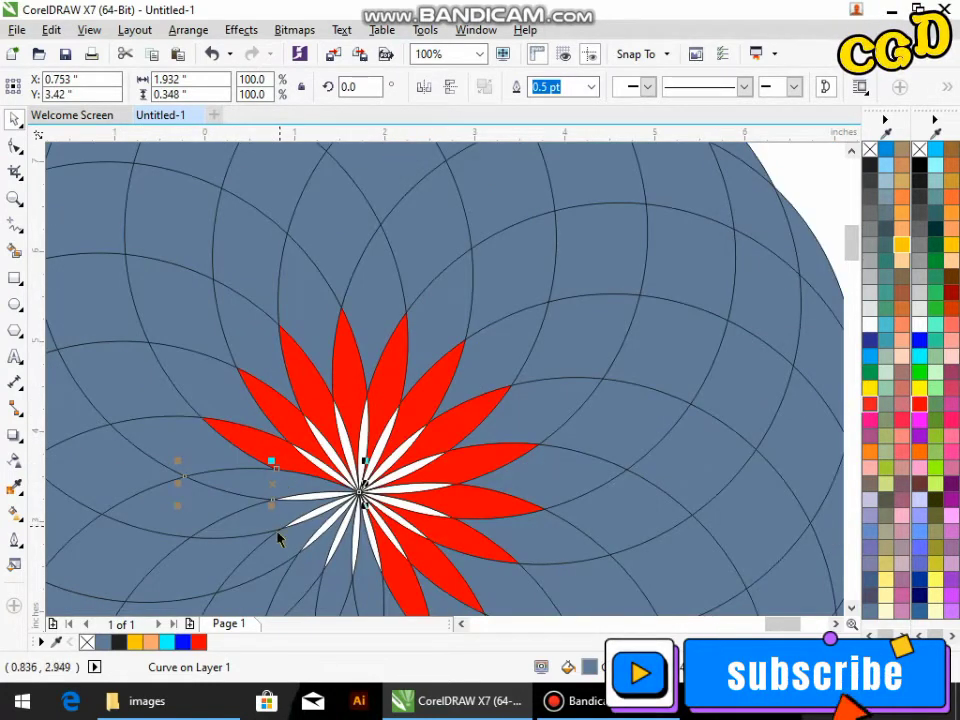
key("i")
left_click(268, 440)
left_click(263, 500)
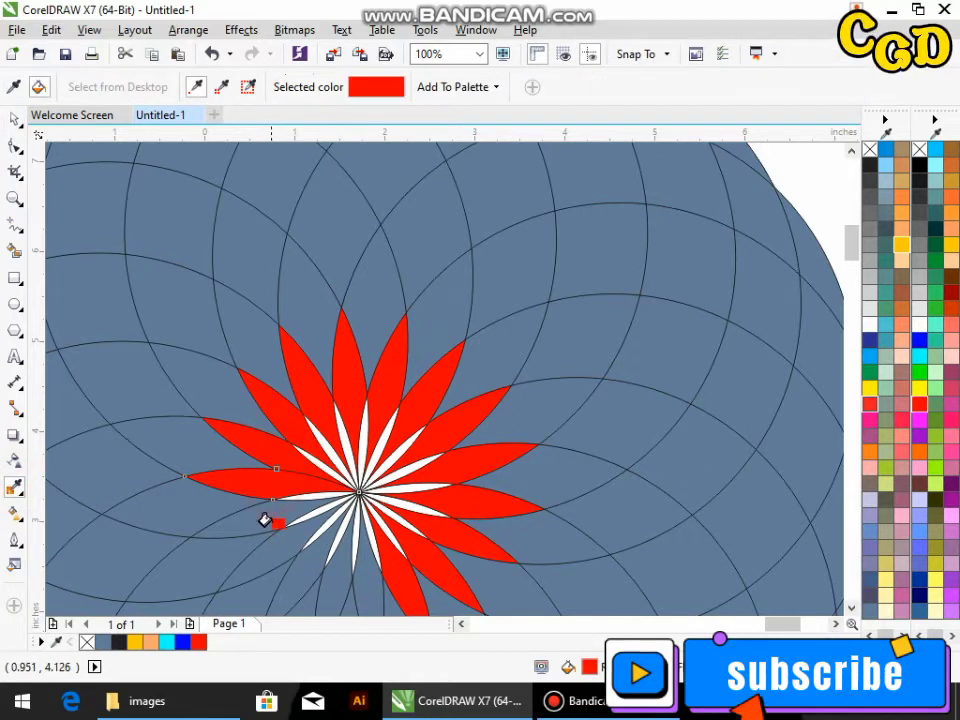
left_click(263, 512)
left_click(312, 570)
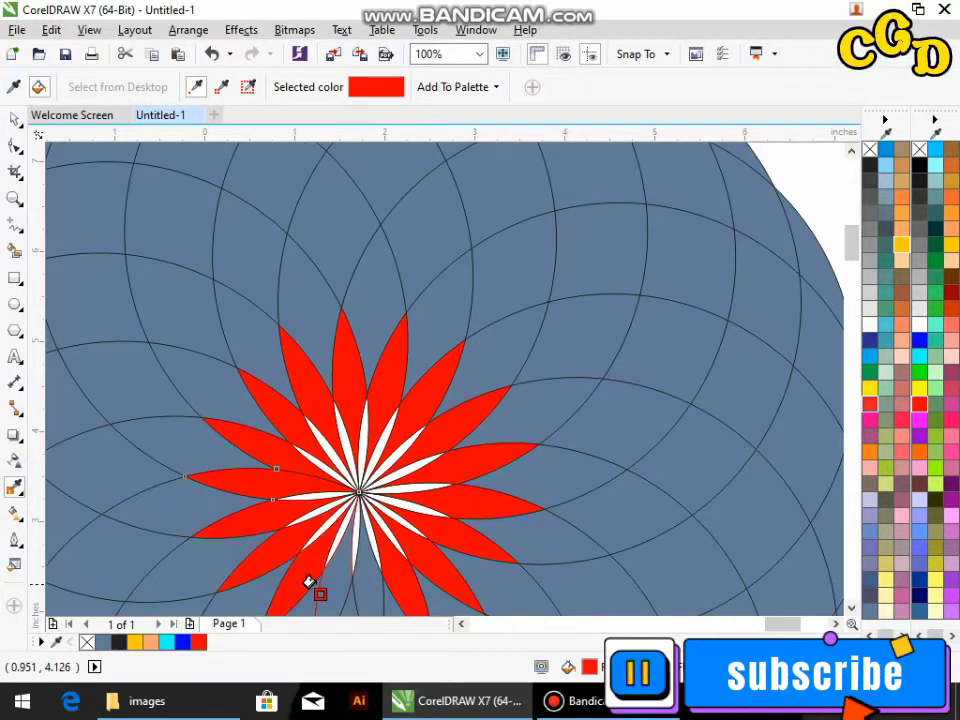
scroll(320, 592, "up", 3)
scroll(350, 484, "down", 3)
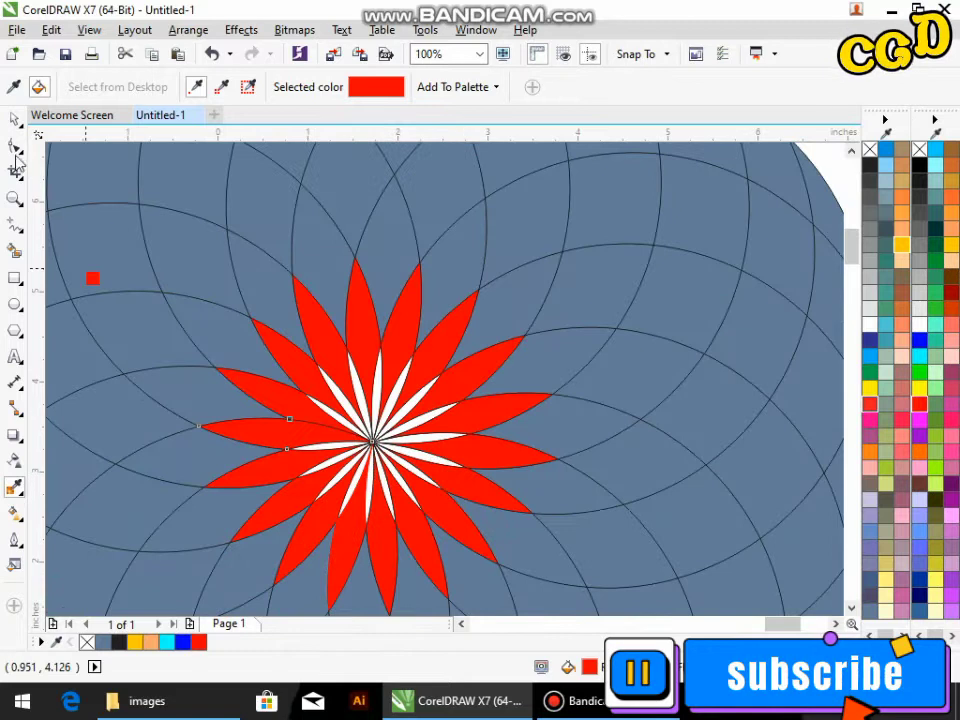
scroll(347, 298, "down", 2)
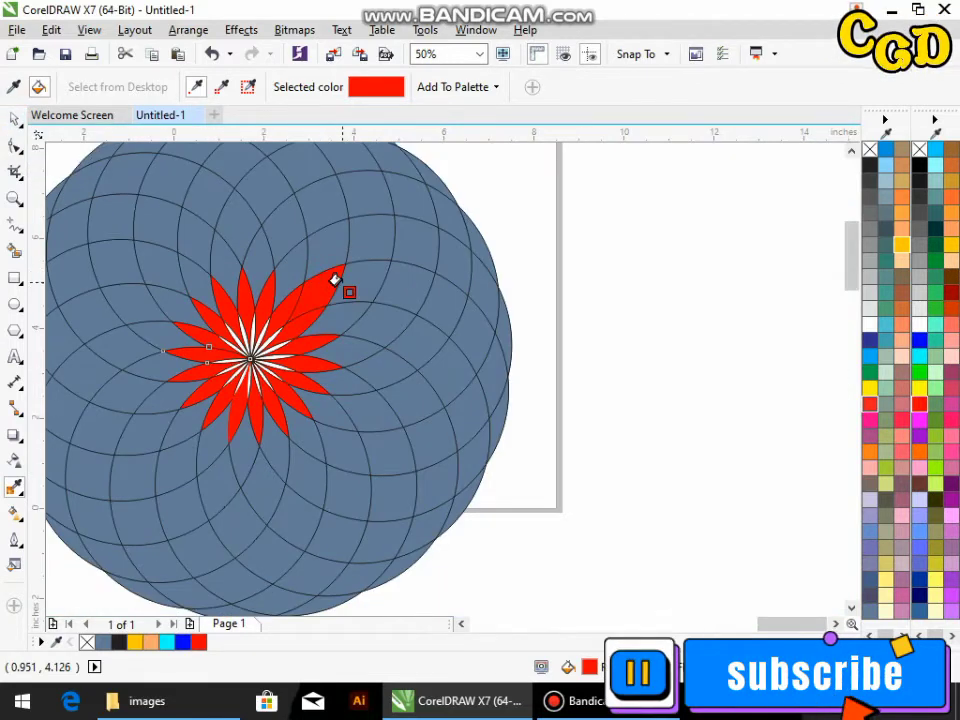
key("ctrl+z")
left_click(15, 118)
left_click(318, 285)
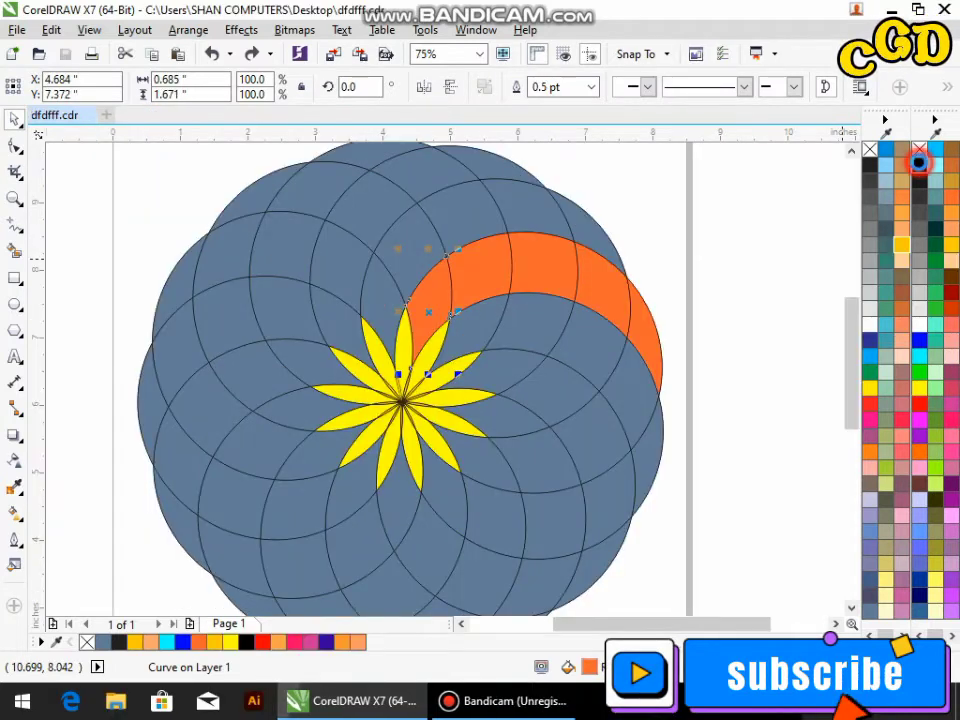
Color the selected cell above the yellow flower black, sample that black, and apply it to the next two ring cells clockwise
left_click(919, 165)
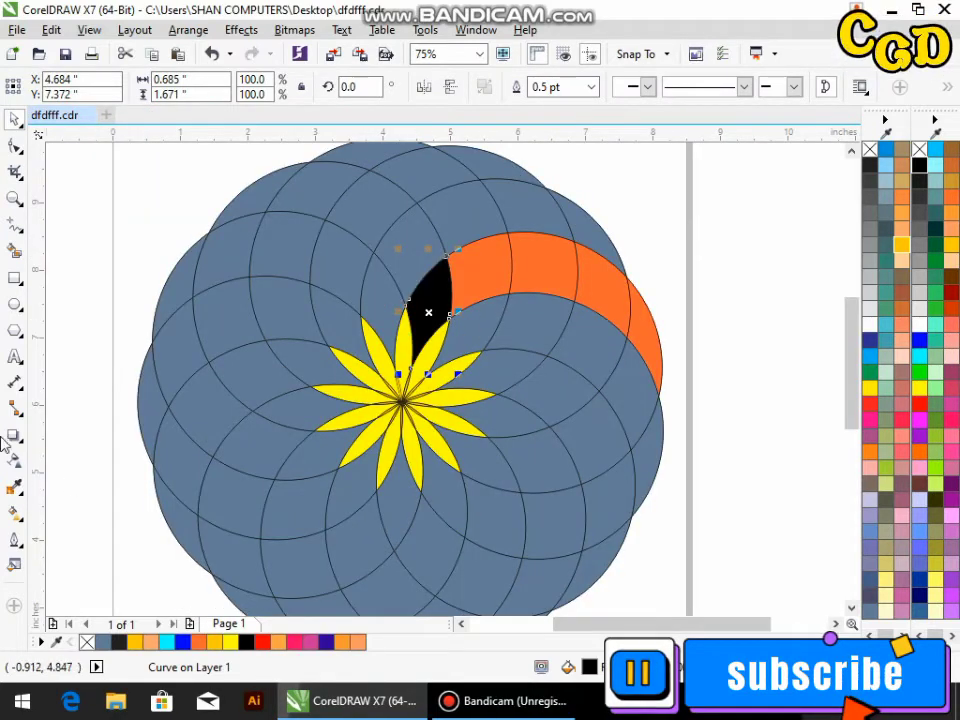
left_click(14, 250)
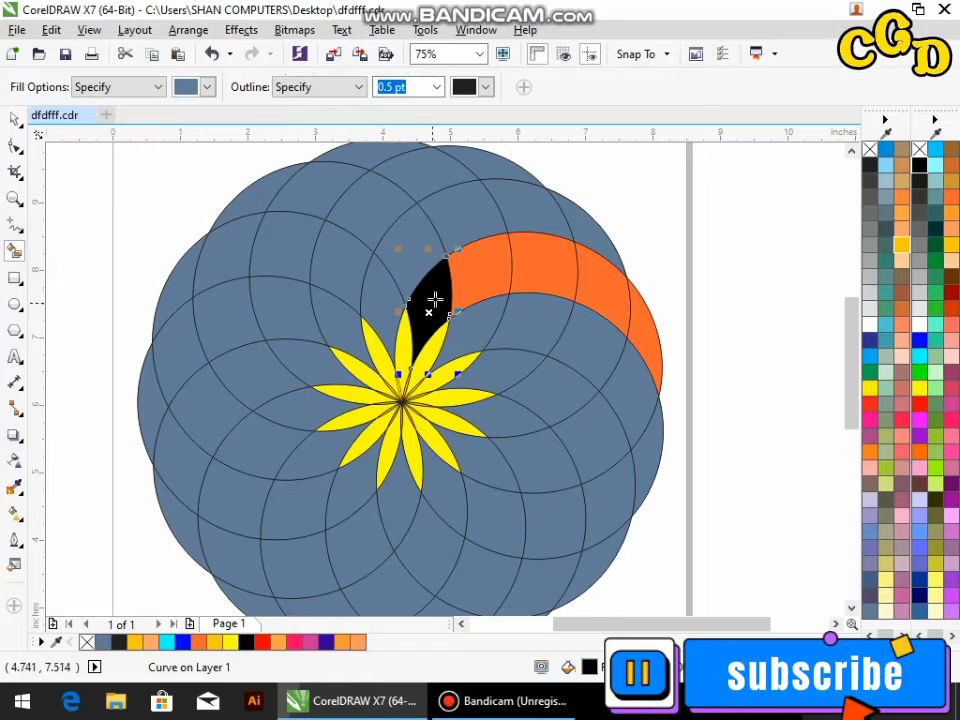
left_click(14, 486)
left_click(422, 287)
left_click(480, 330)
left_click(506, 378)
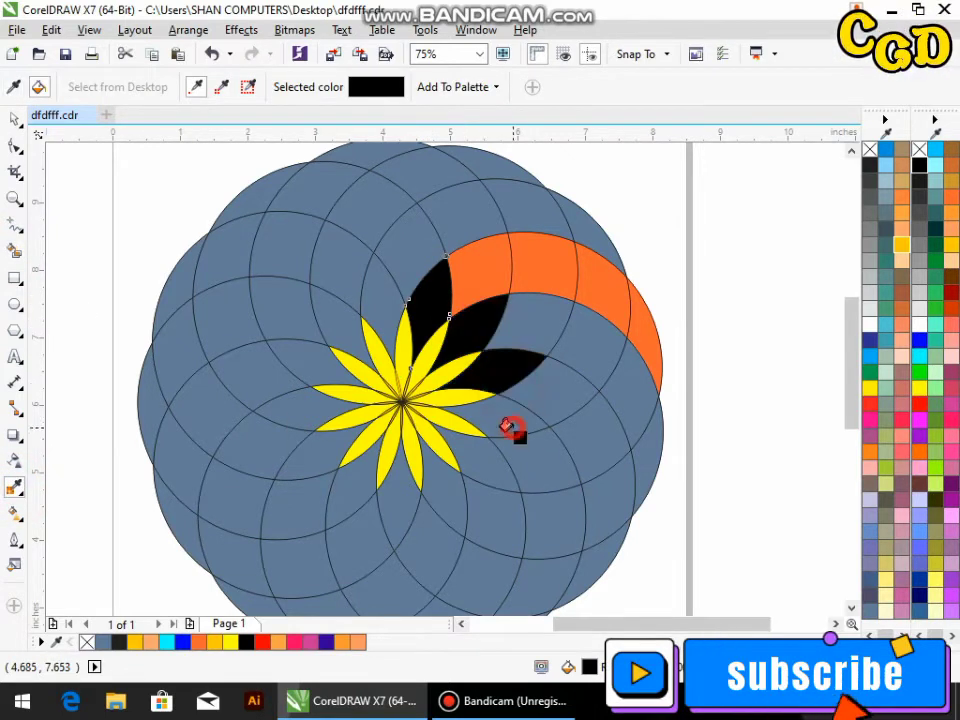
Apply the sampled black to the ring cells around the yellow flower's lower right and bottom
left_click(512, 425)
left_click(474, 478)
left_click(398, 503)
left_click(345, 488)
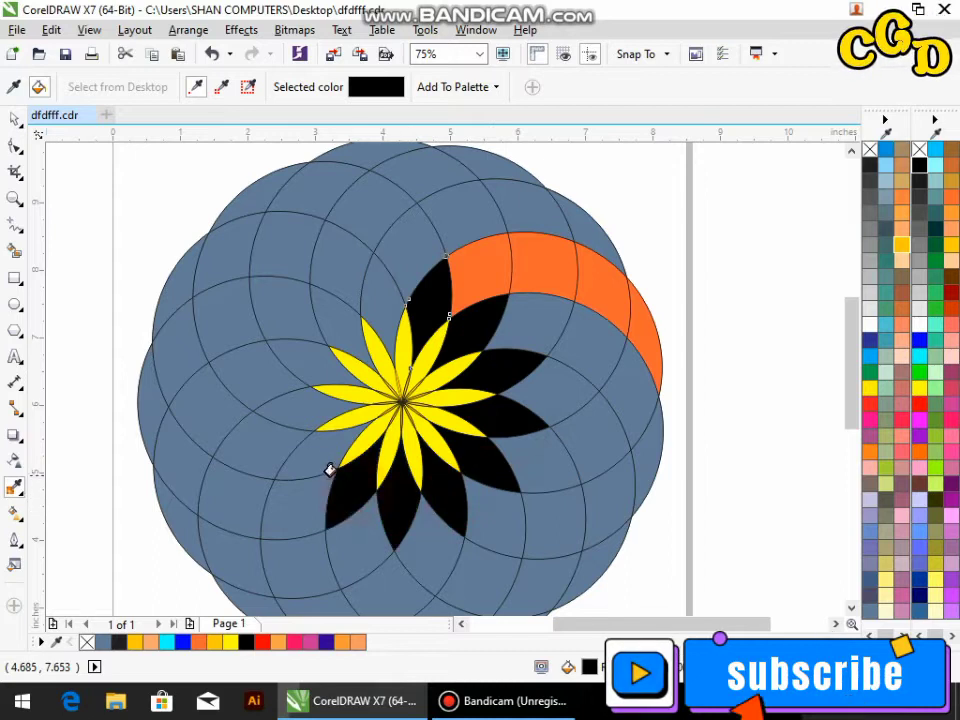
Complete the black ring by filling the cells around the yellow flower's left side and top with the sampled black
left_click(310, 447)
left_click(296, 408)
left_click(312, 356)
left_click(348, 318)
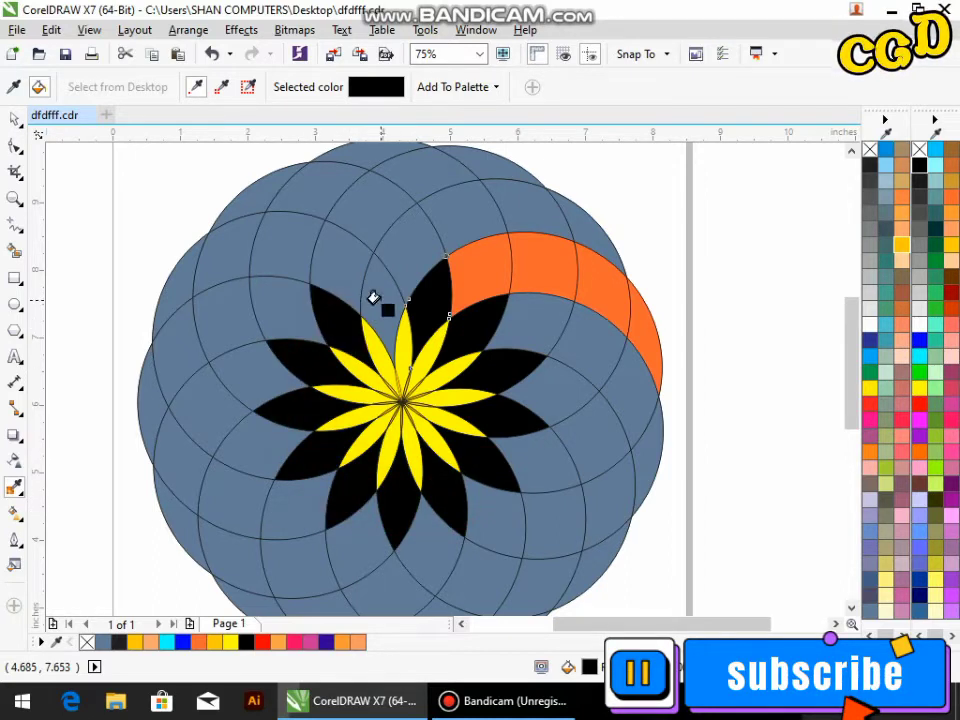
left_click(386, 296)
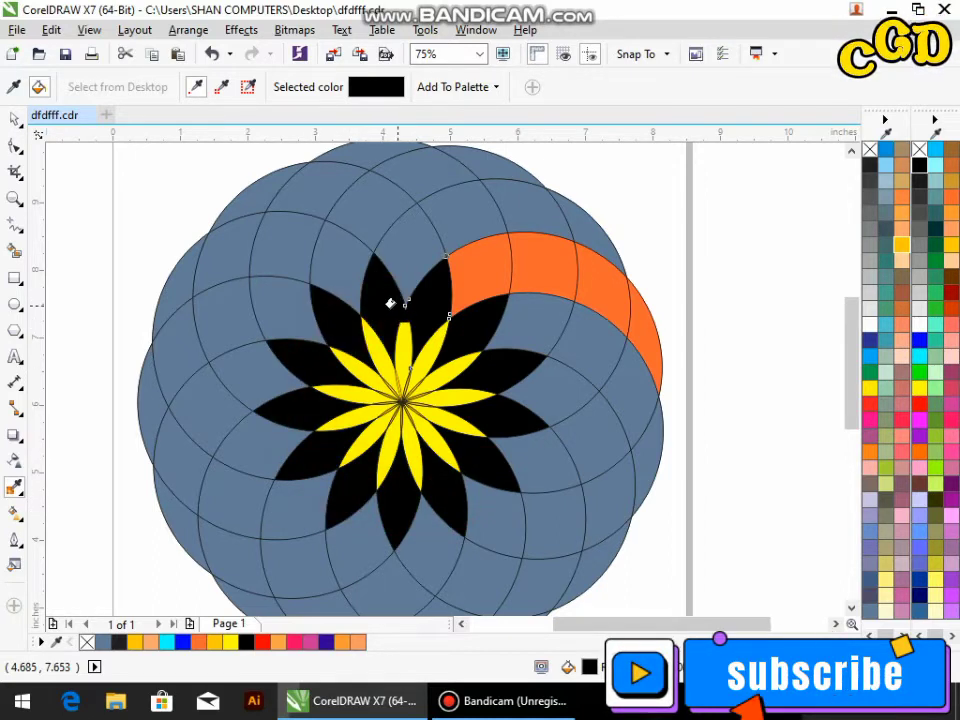
left_click(14, 118)
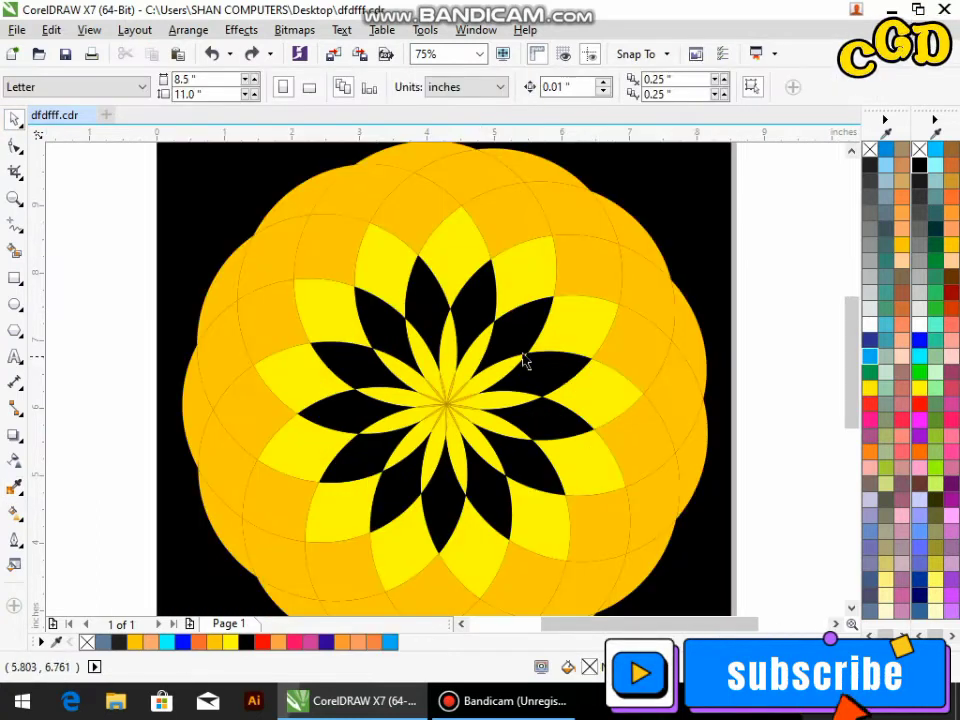
Color the upper-right cell just outside the yellow ring red, sample that red, and apply it to the next cell counterclockwise
scroll(500, 355, "up", 1)
scroll(482, 349, "down", 1)
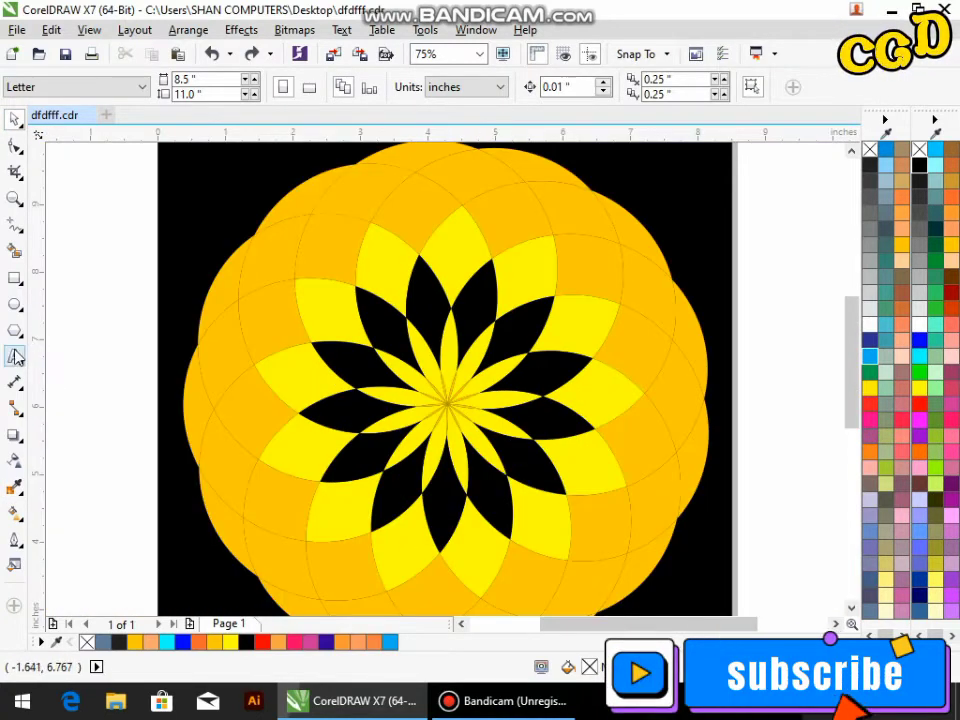
left_click(592, 280)
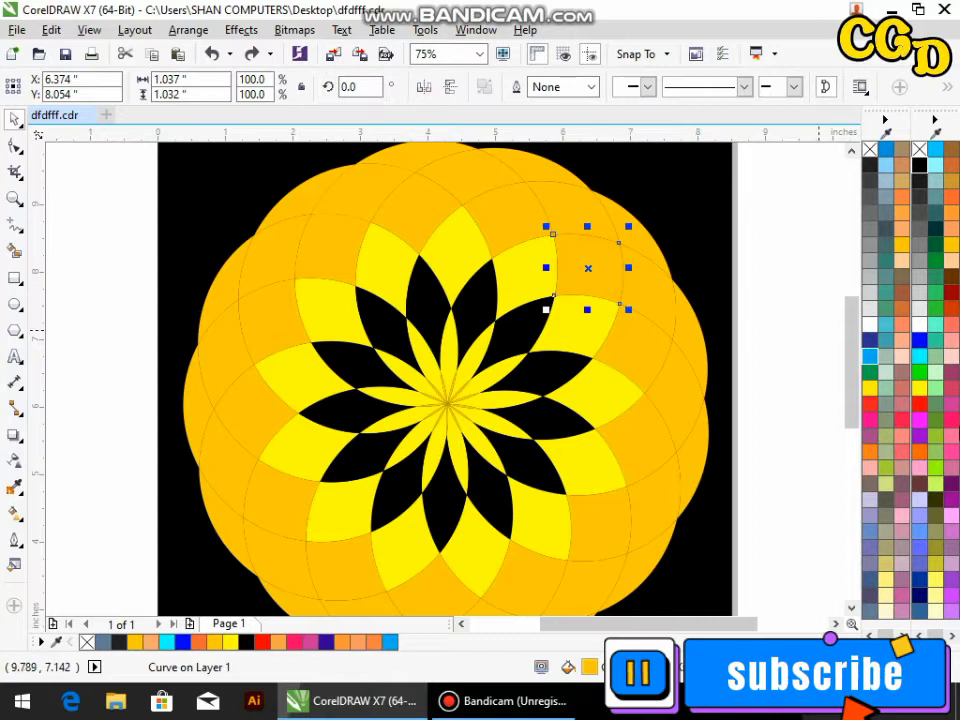
left_click(918, 405)
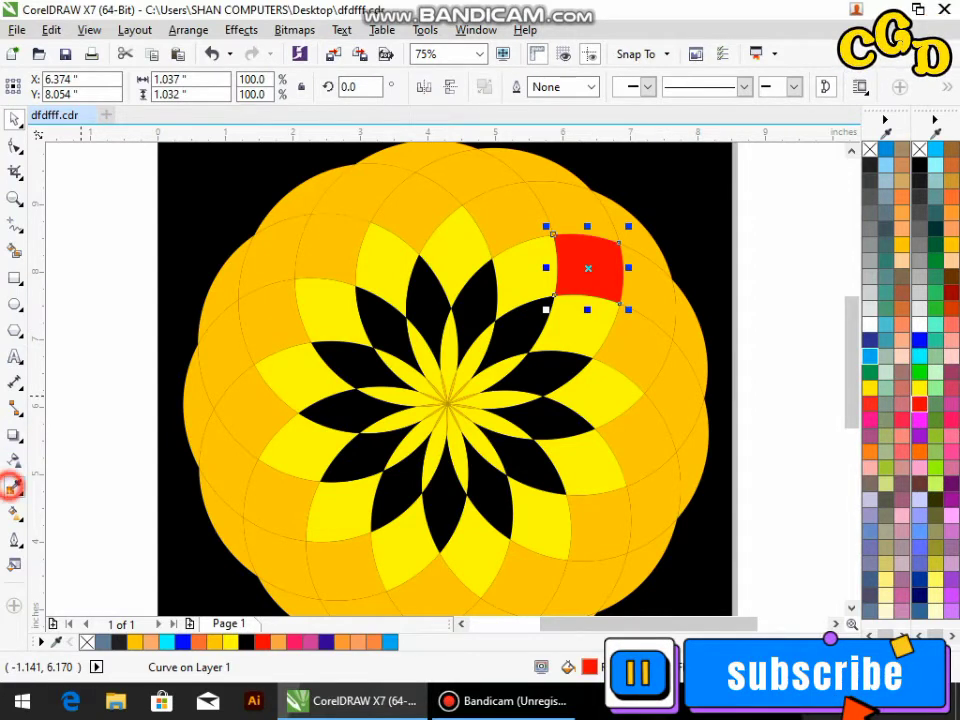
left_click(10, 487)
left_click(591, 270)
left_click(505, 215)
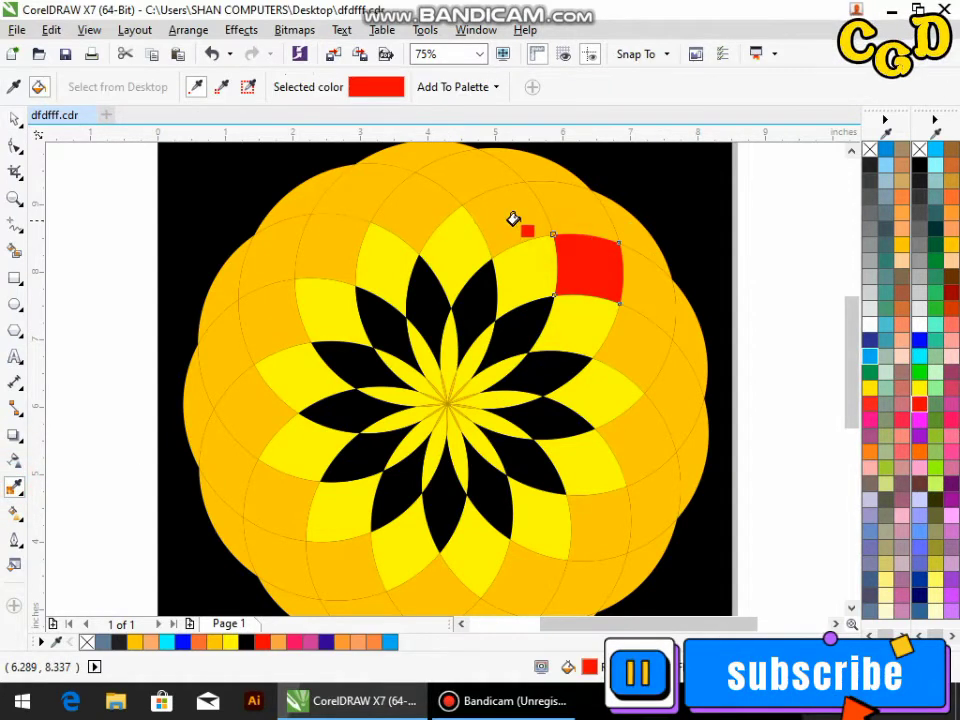
Apply the sampled red to the next five cells counterclockwise, from the rosette's top down its left side
left_click(418, 222)
left_click(349, 261)
left_click(285, 326)
left_click(261, 407)
left_click(261, 489)
Complete the red ring by filling the cells along the rosette's bottom and right side with the sampled red
left_click(330, 560)
left_click(410, 580)
left_click(505, 585)
left_click(605, 525)
left_click(630, 442)
left_click(638, 354)
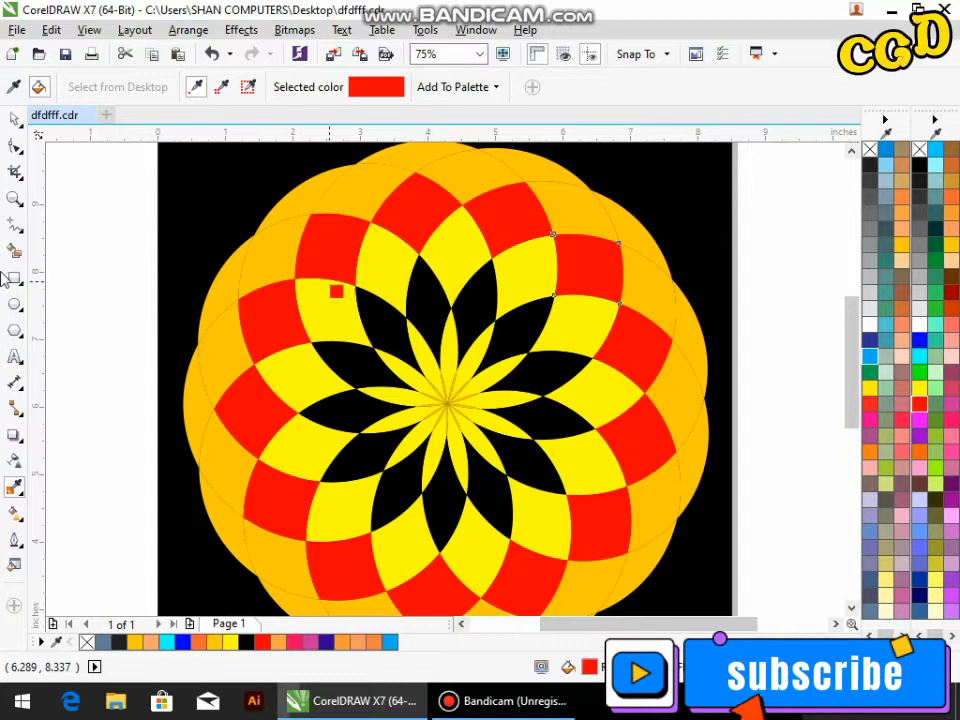
Color the orange cell just outside the red ring at the rosette's upper right black
left_click(15, 119)
left_click(630, 300)
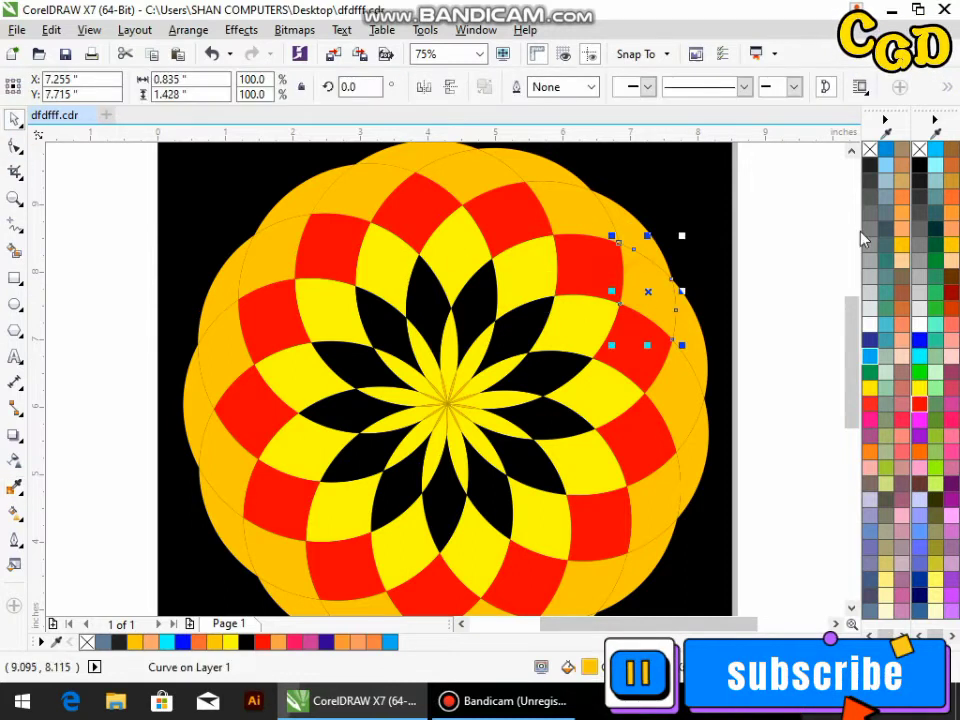
left_click(924, 166)
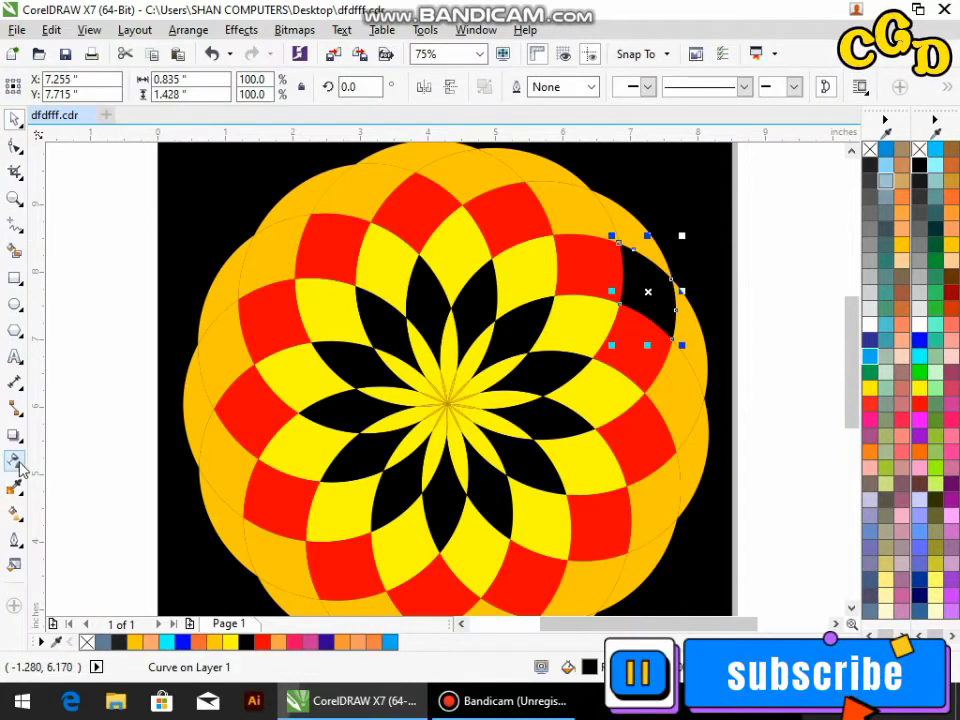
left_click(13, 492)
left_click(565, 214)
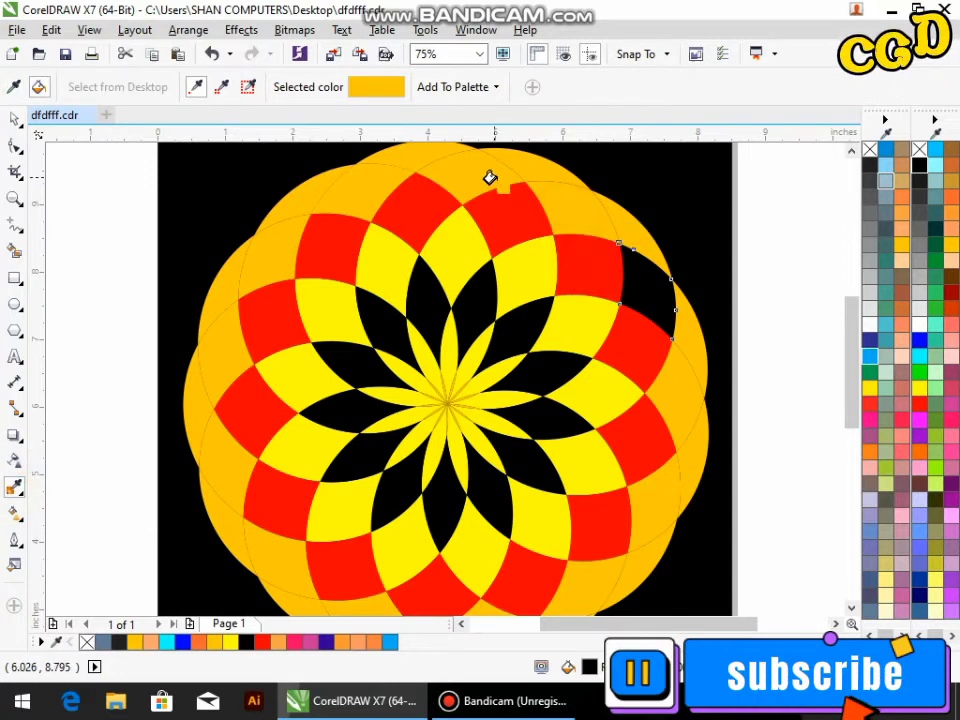
left_click(15, 119)
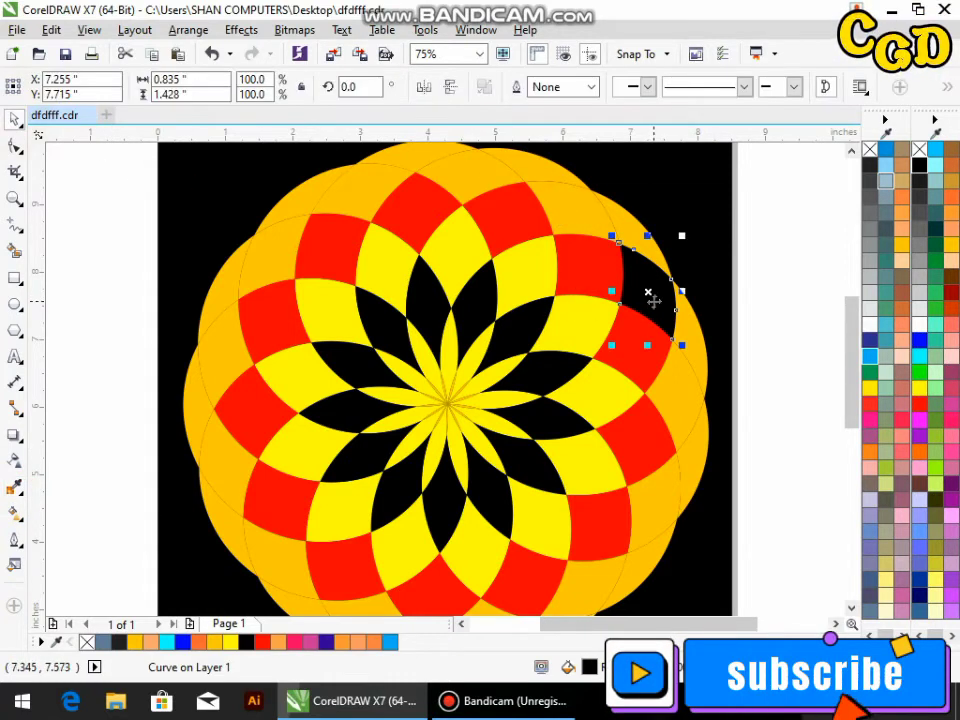
Sample the new cell's black with the Color Eyedropper and apply it counterclockwise to the cells outside the red ring's top and left side
left_click(15, 488)
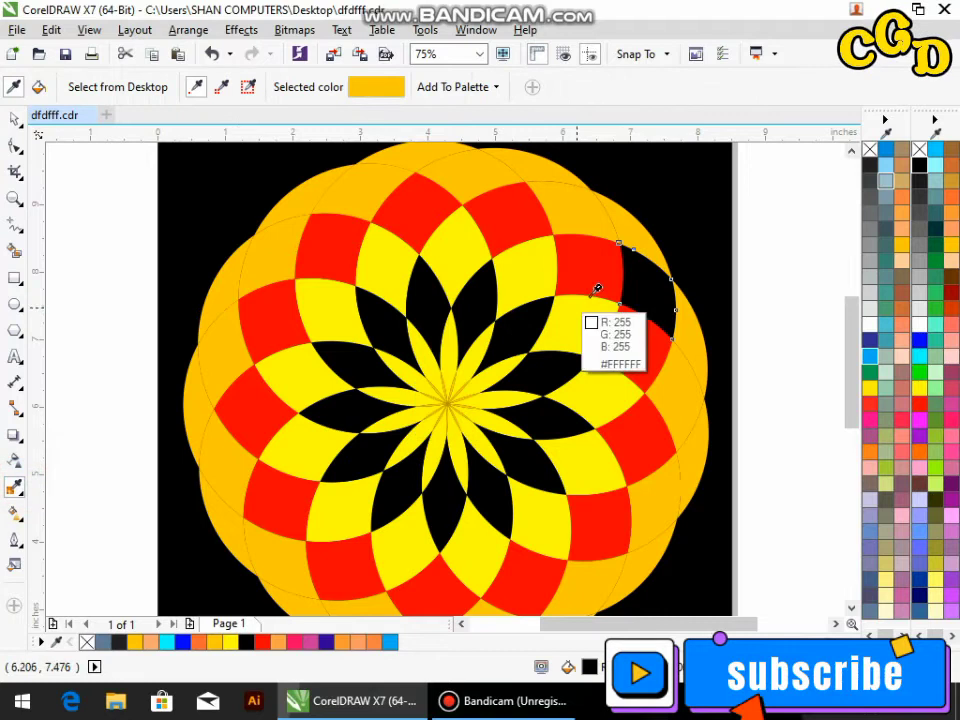
left_click(645, 285)
left_click(576, 211)
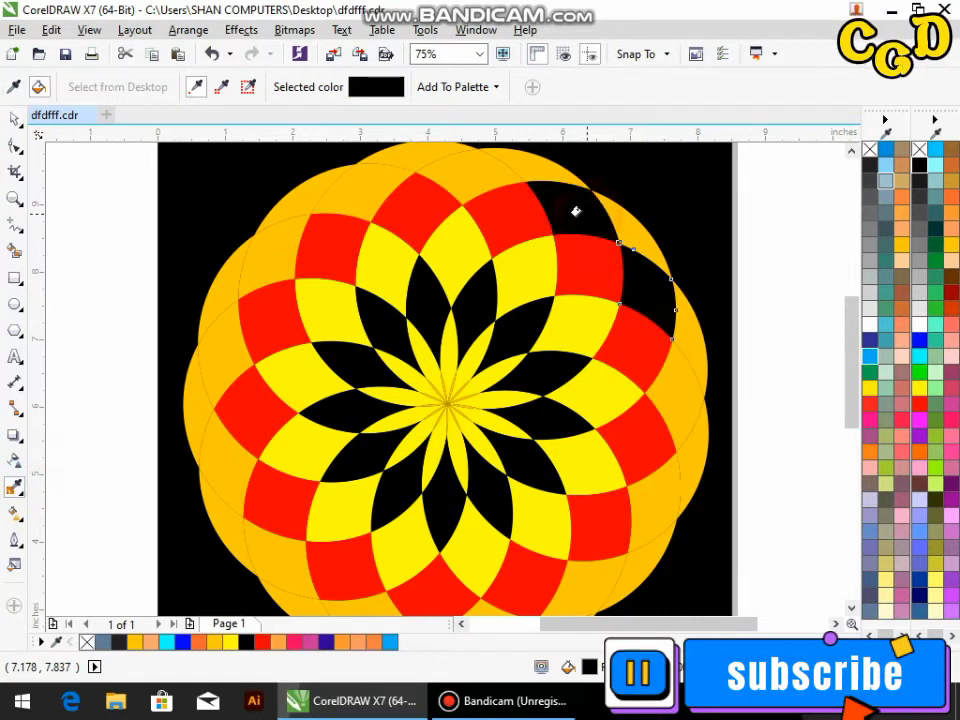
left_click(486, 180)
left_click(360, 205)
left_click(270, 263)
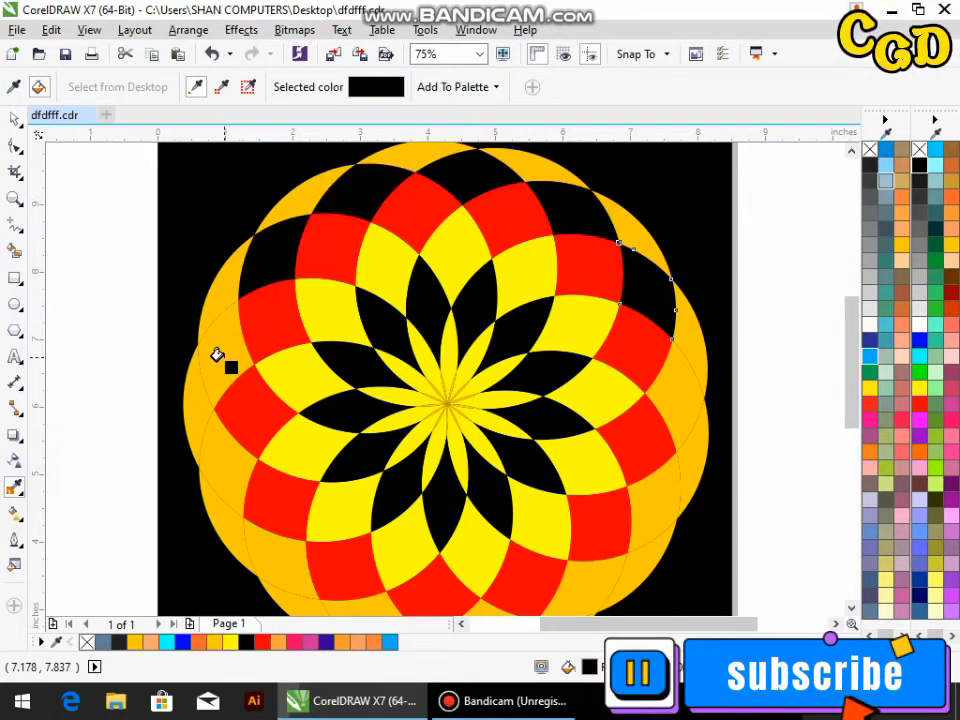
left_click(216, 350)
left_click(226, 455)
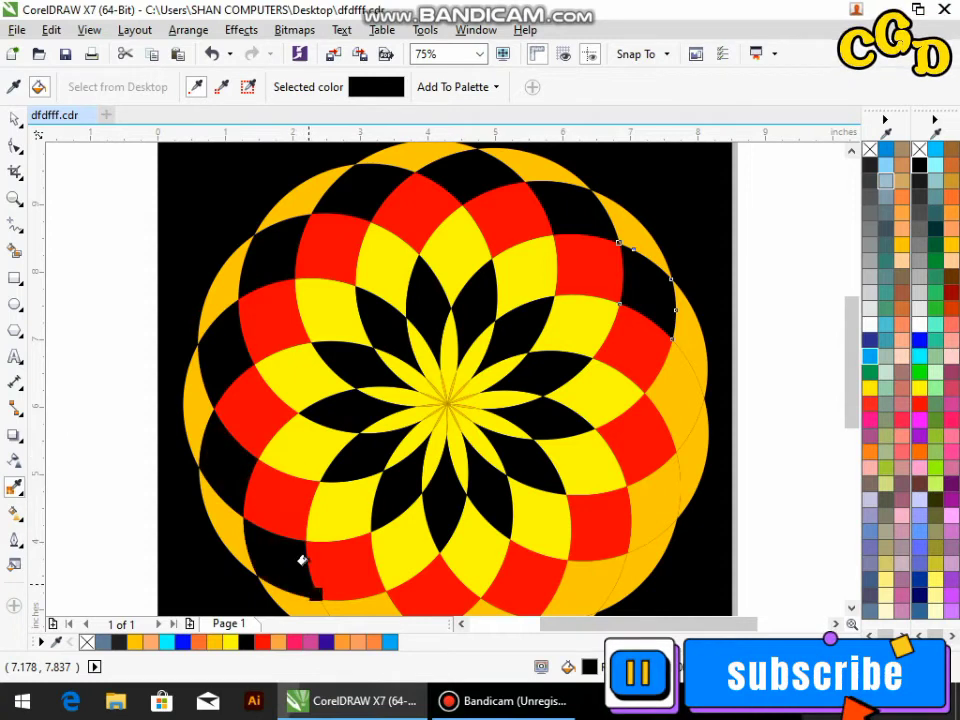
Complete the outer black ring by filling the cells along the rosette's bottom and right side with the sampled black
scroll(332, 504, "down", 3)
scroll(326, 551, "up", 3)
left_click(450, 540)
left_click(568, 514)
left_click(624, 465)
left_click(645, 432)
left_click(665, 315)
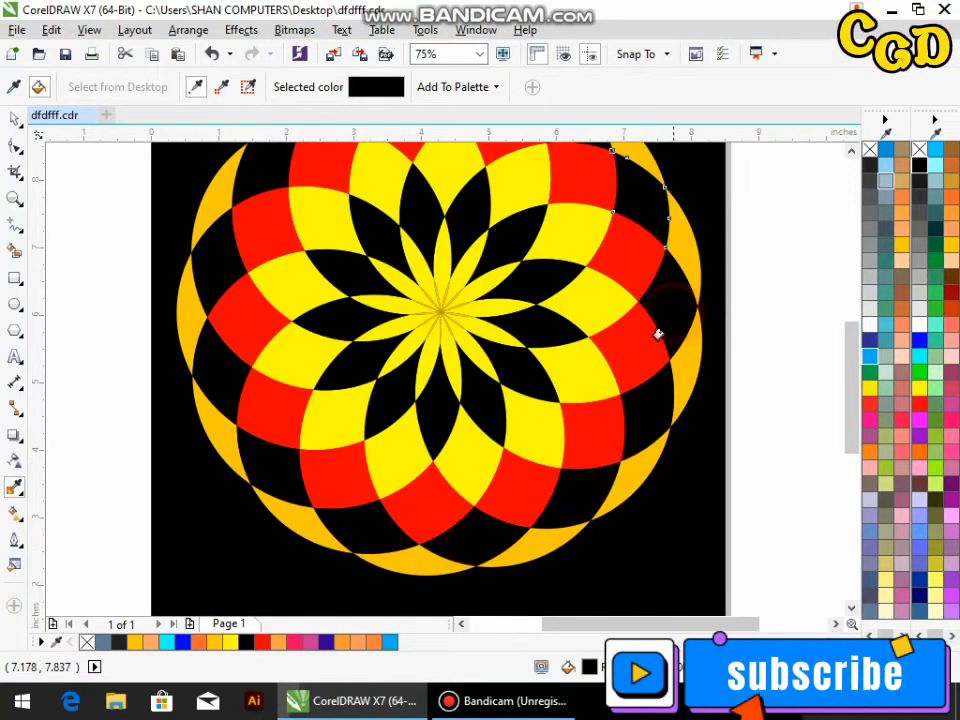
Color the outermost crescent at the rosette's right yellow, sample that yellow, and apply it to the next crescent counterclockwise
scroll(618, 325, "down", 3)
scroll(562, 316, "up", 5)
scroll(562, 316, "down", 2)
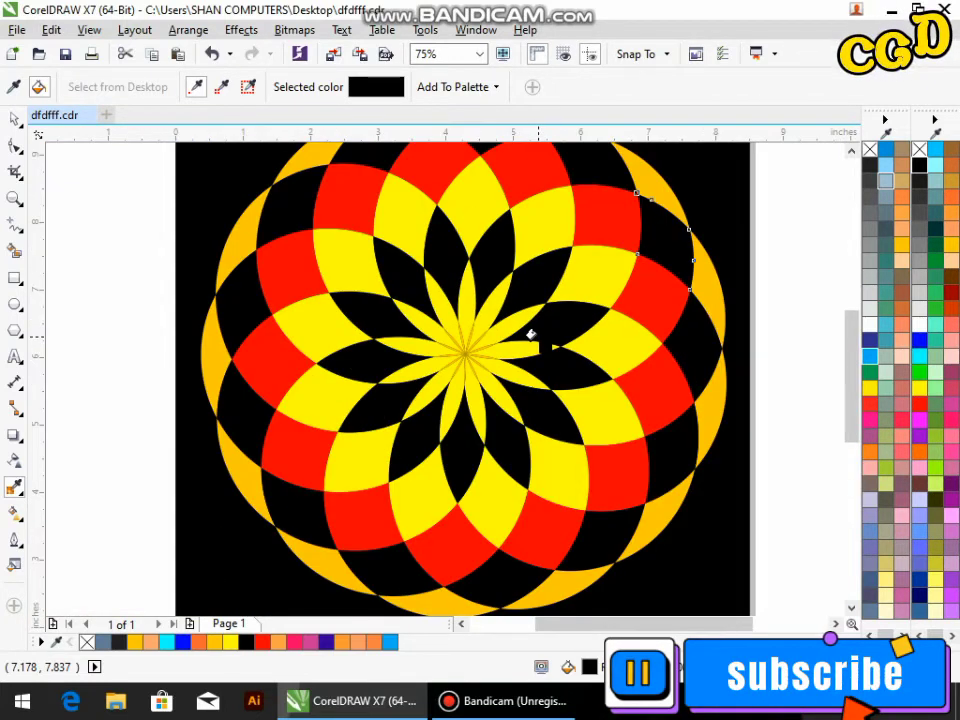
left_click(720, 305)
left_click(915, 392)
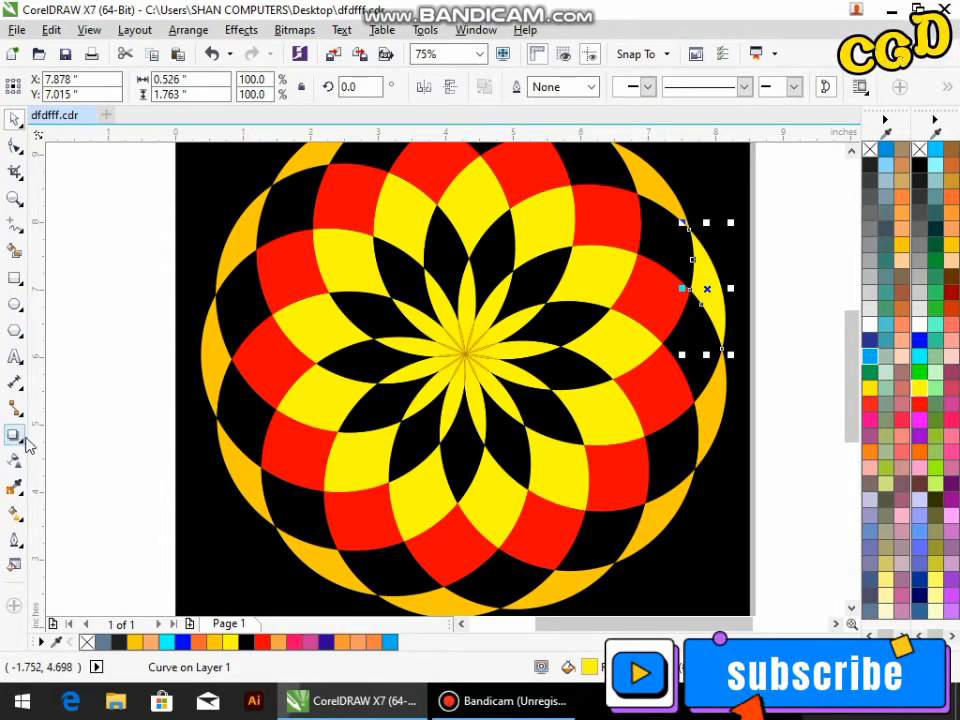
left_click(12, 487)
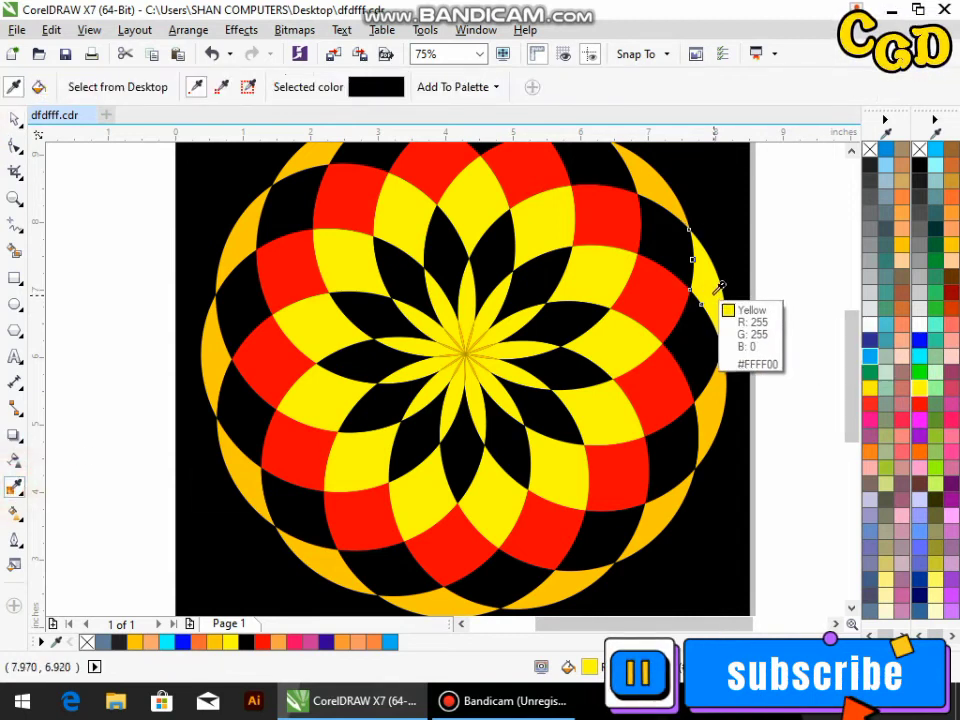
left_click(712, 268)
left_click(650, 180)
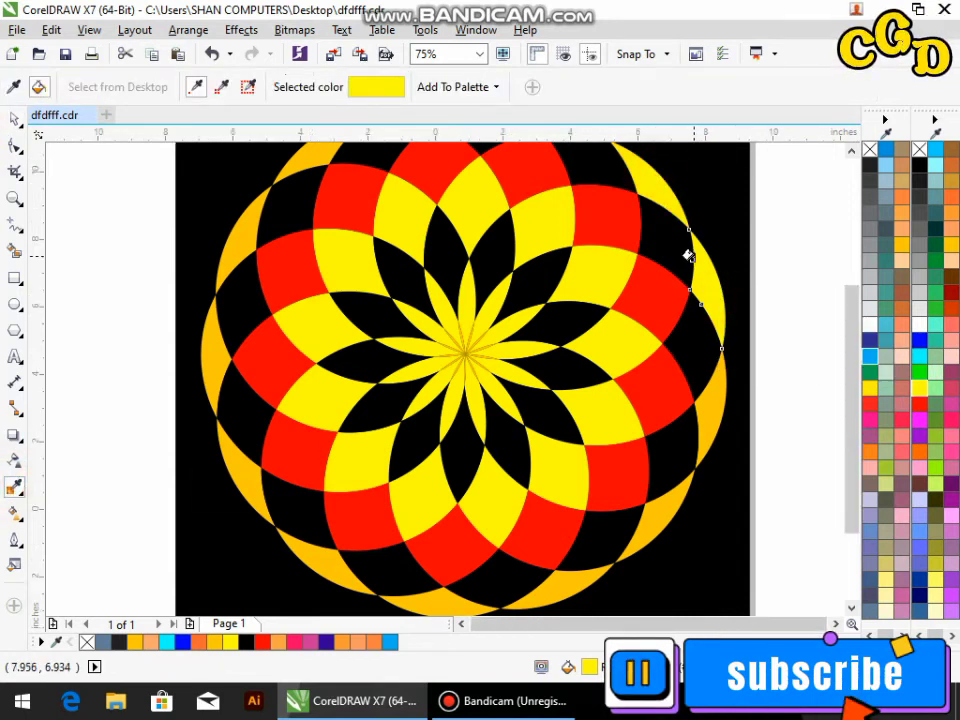
Apply the sampled yellow to the outermost crescents along the rosette's top and left side
scroll(617, 184, "down", 1)
scroll(628, 199, "up", 1)
left_click(493, 190)
left_click(368, 272)
left_click(312, 314)
left_click(284, 432)
Complete the yellow rim by filling the outermost crescents along the rosette's bottom and lower right with the sampled yellow
scroll(300, 460, "down", 1)
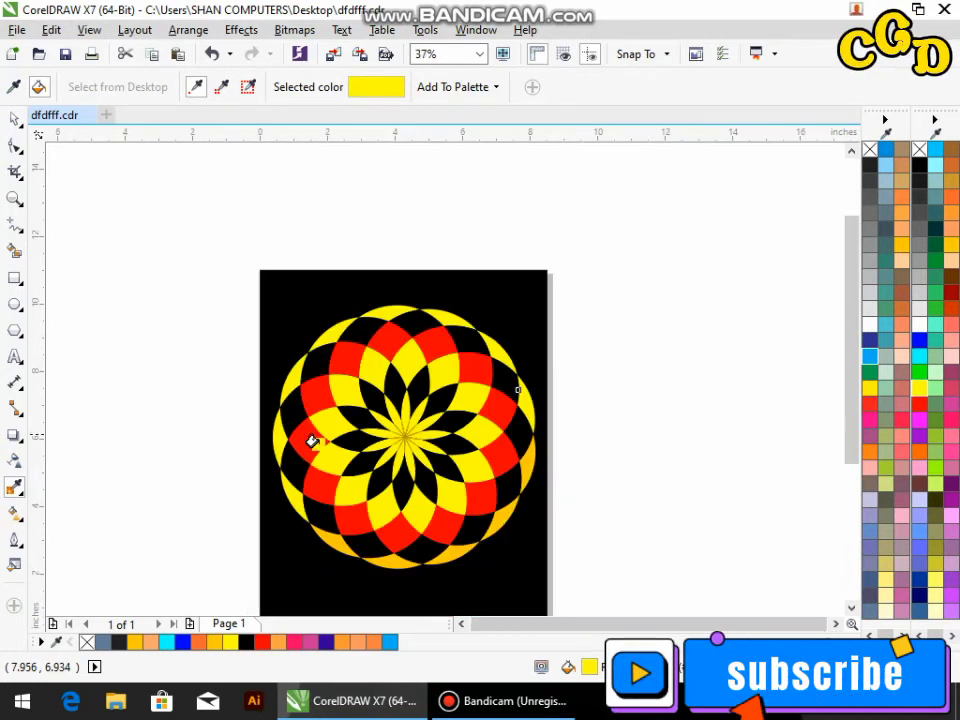
scroll(330, 550, "up", 1)
left_click(336, 516)
left_click(456, 540)
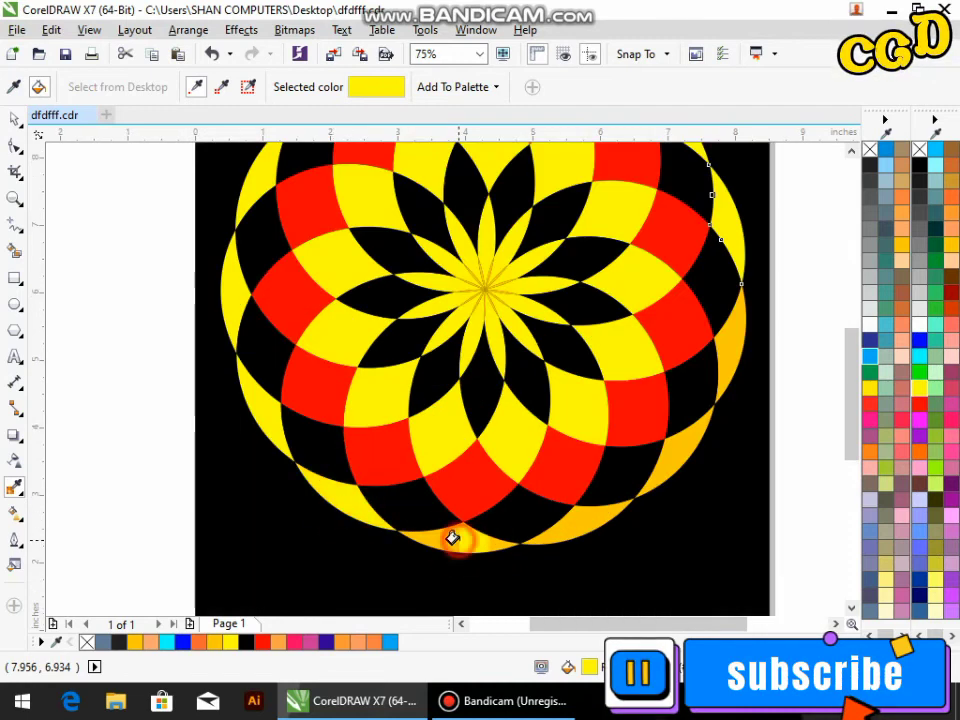
left_click(568, 529)
left_click(684, 452)
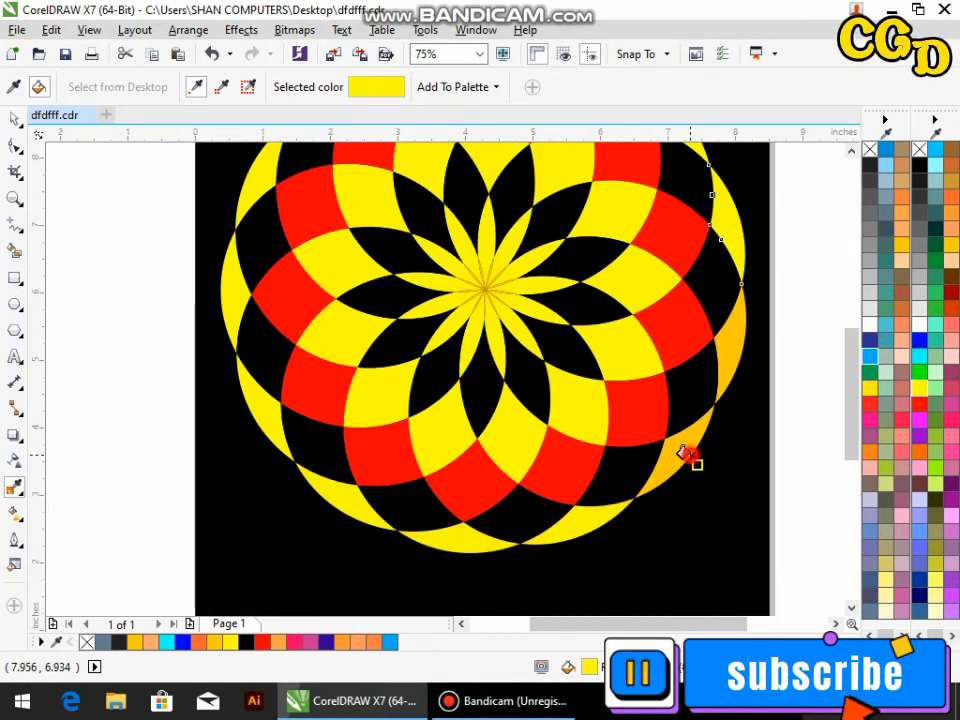
left_click(724, 364)
Clear the selection and examine the slivers at the flower's center and the overall coloring of the rosette
scroll(466, 212, "up", 2)
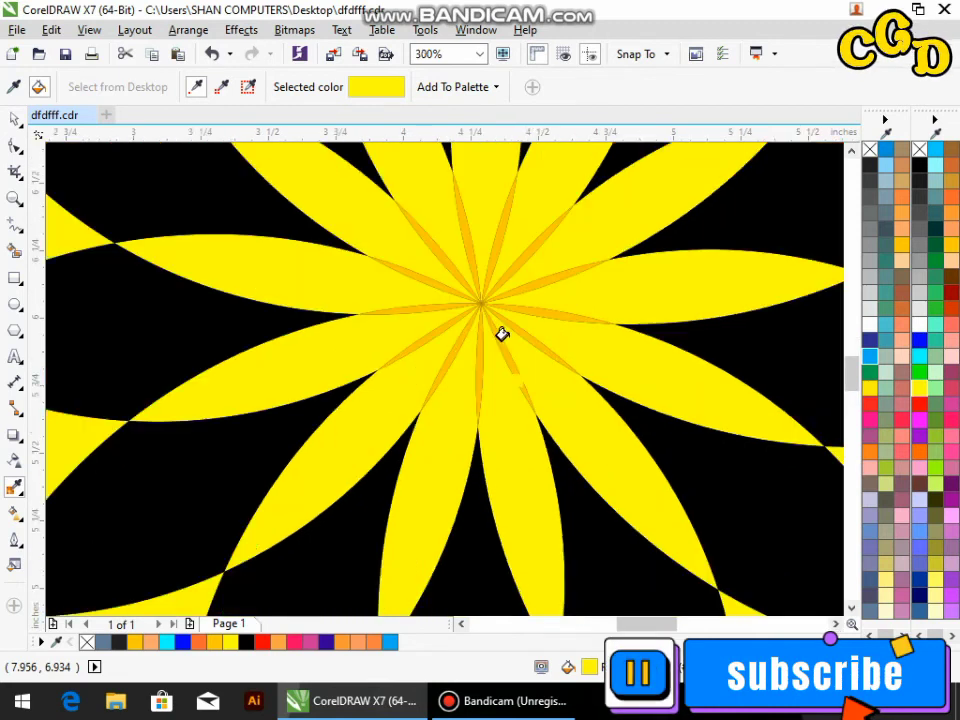
scroll(508, 330, "down", 2)
scroll(521, 315, "down", 1)
scroll(521, 315, "up", 2)
scroll(522, 316, "down", 1)
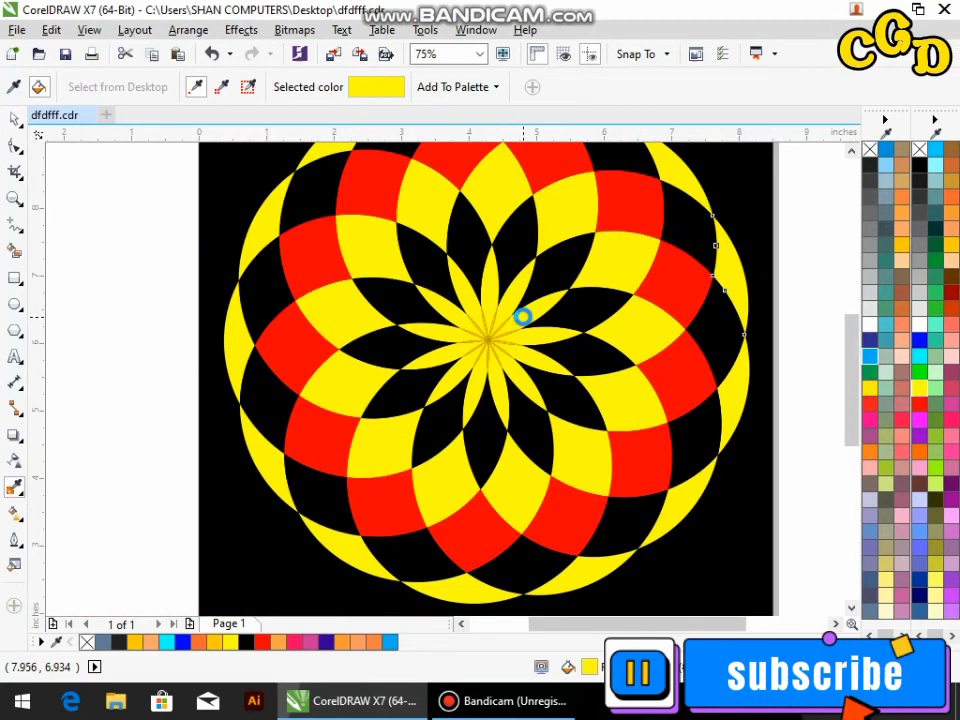
left_click(14, 119)
left_click(754, 531)
left_click(799, 482)
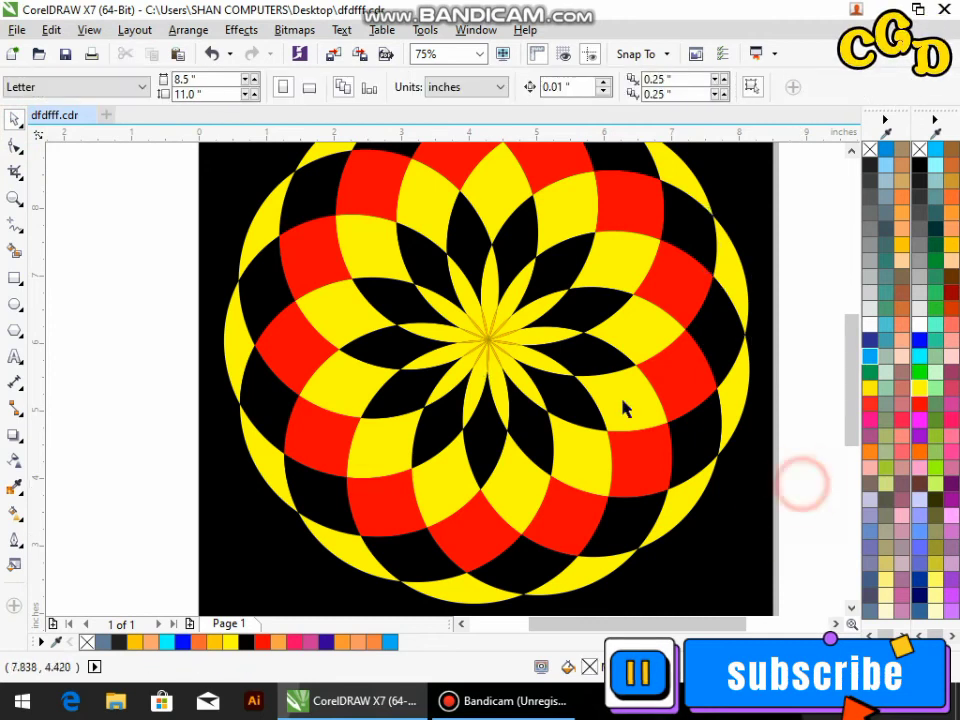
scroll(480, 289, "up", 1)
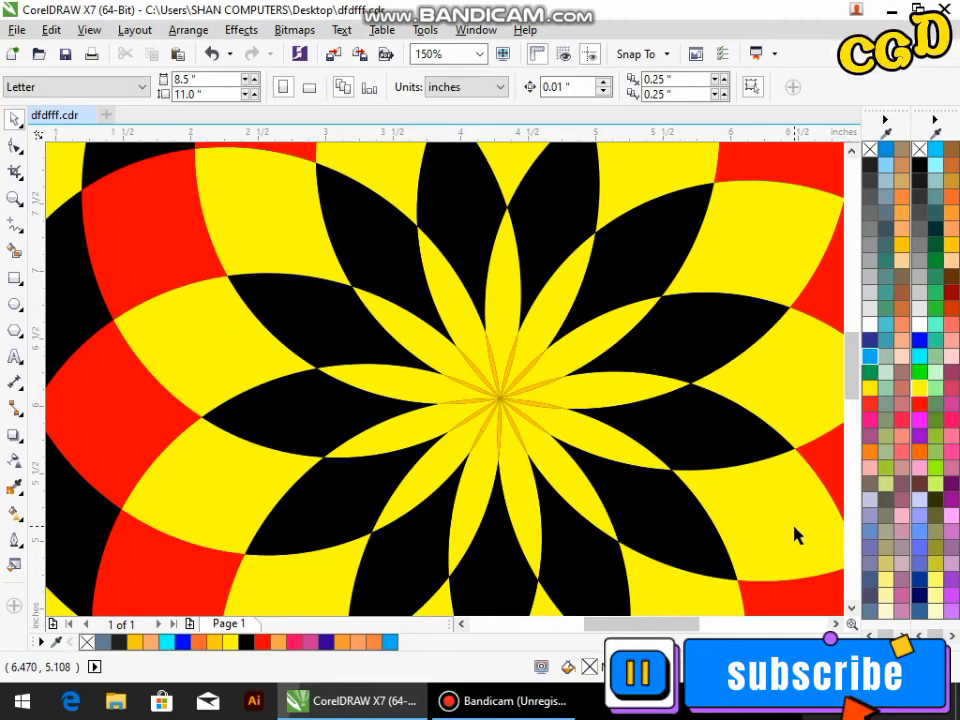
scroll(548, 481, "down", 1)
scroll(540, 467, "down", 1)
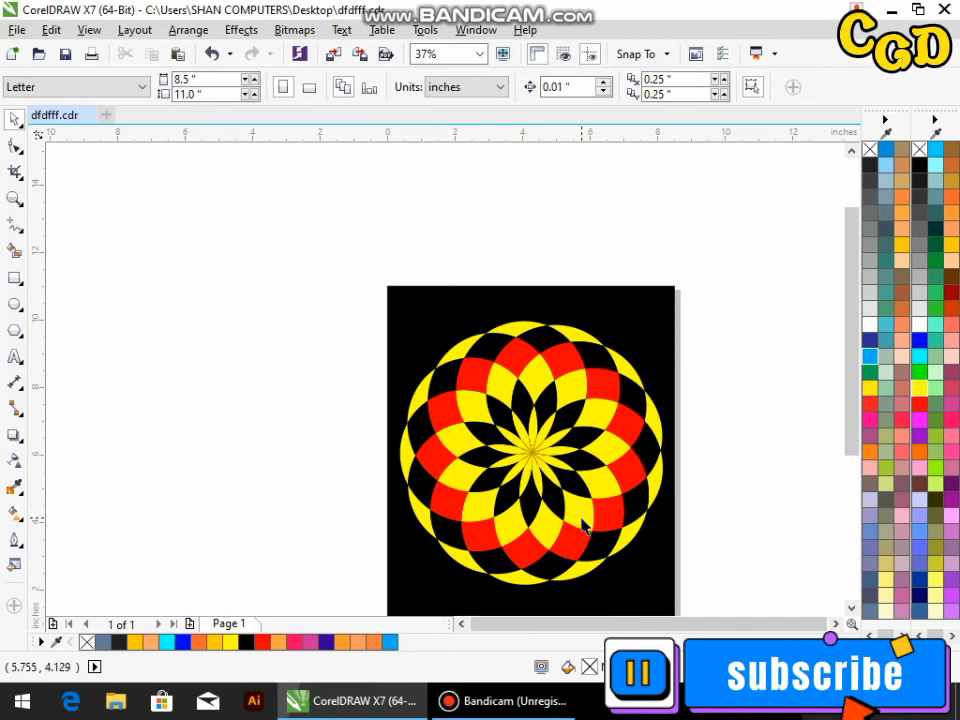
scroll(572, 479, "up", 1)
scroll(539, 412, "up", 1)
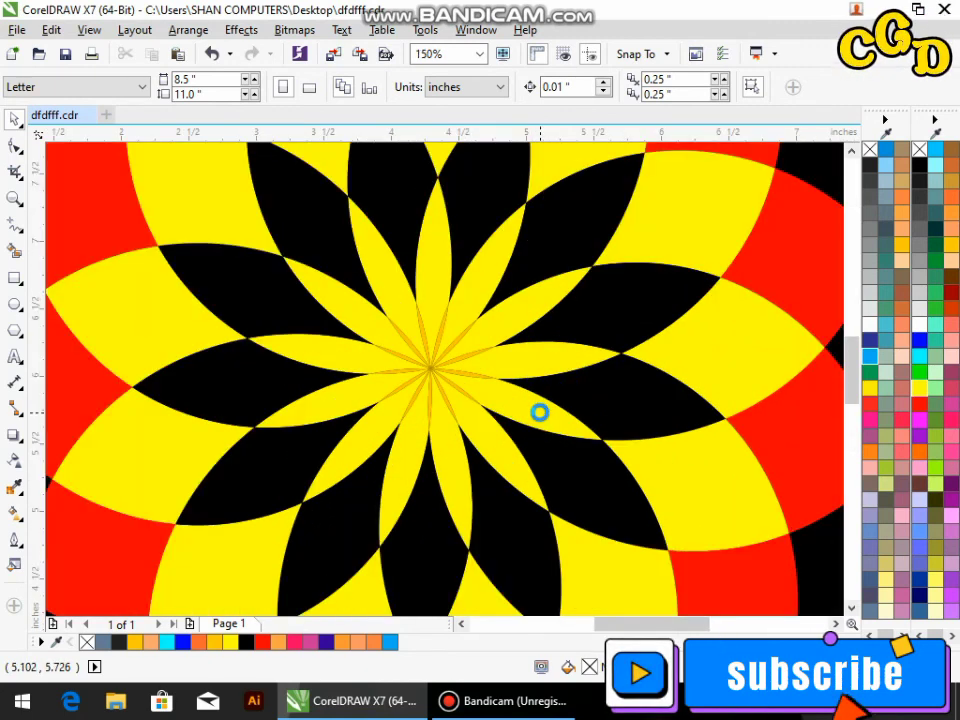